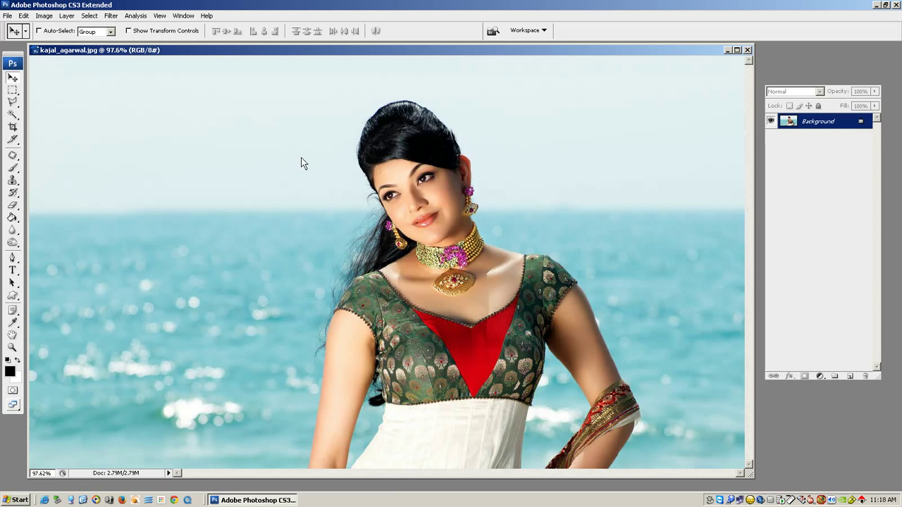
Set up the Magic Wand with a tolerance of 50
{"action": "mouse_move", "coordinate": [142, 53]}
{"action": "left_mouse_down"}
{"action": "mouse_move", "coordinate": [159, 52]}
{"action": "mouse_move", "coordinate": [150, 54]}
{"action": "left_mouse_up"}
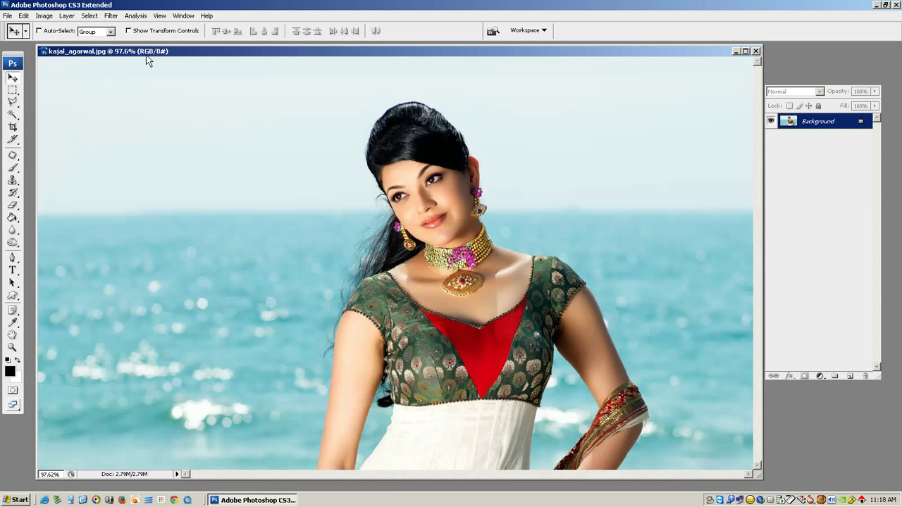
{"action": "left_click", "coordinate": [12, 115]}
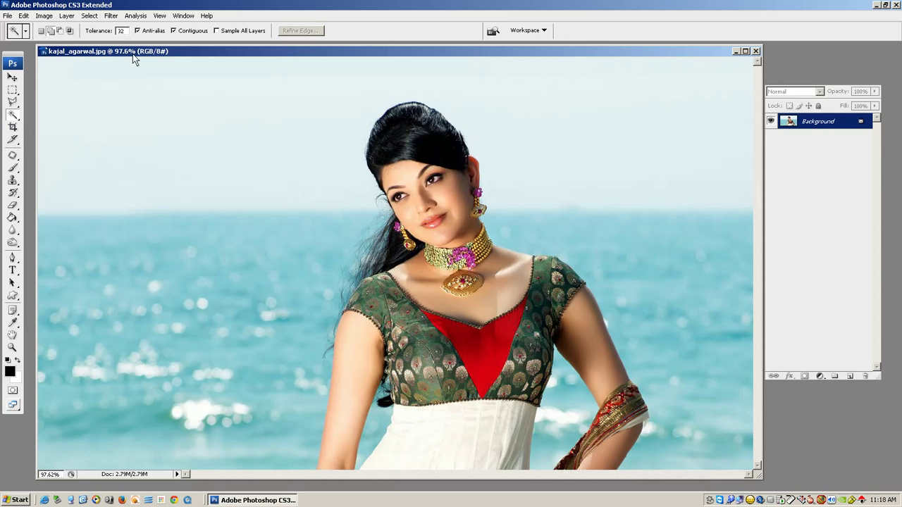
{"action": "left_click", "coordinate": [119, 32]}
{"action": "type", "text": "50"}
Select the sky, the sea and the white sea highlights on the left of the woman
{"action": "left_click", "coordinate": [176, 169]}
{"action": "left_click", "coordinate": [200, 279], "text": "shift"}
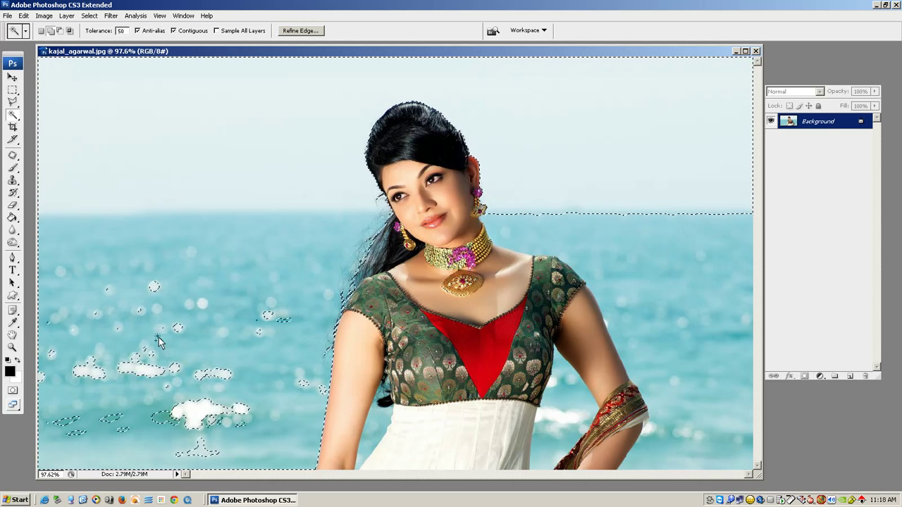
{"action": "left_click", "coordinate": [161, 372], "text": "shift"}
{"action": "left_click", "coordinate": [119, 421], "text": "shift"}
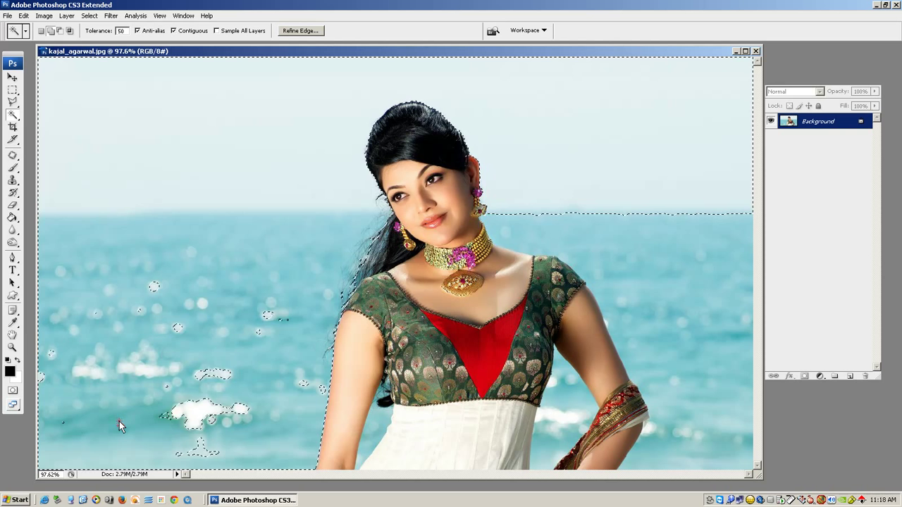
{"action": "left_click", "coordinate": [203, 414], "text": "shift"}
{"action": "left_click", "coordinate": [199, 446], "text": "shift"}
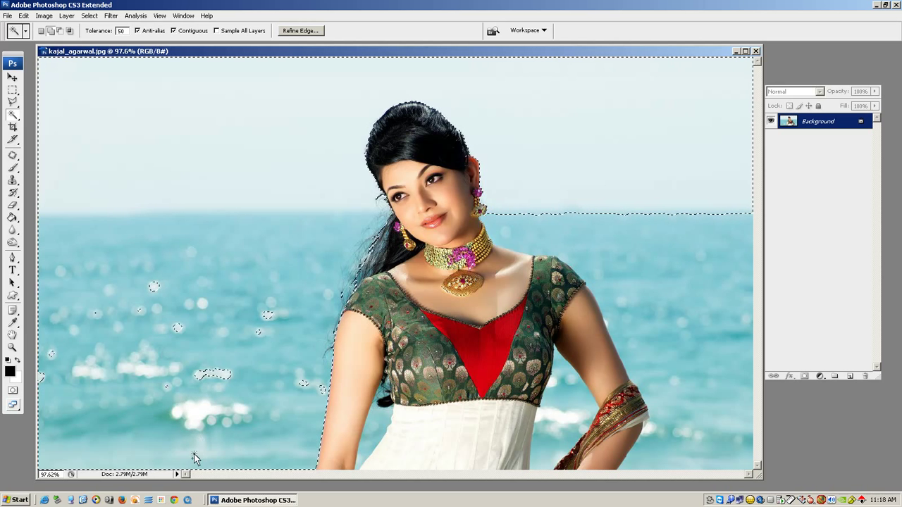
{"action": "left_click", "coordinate": [212, 373], "text": "shift"}
{"action": "left_click", "coordinate": [301, 382], "text": "shift"}
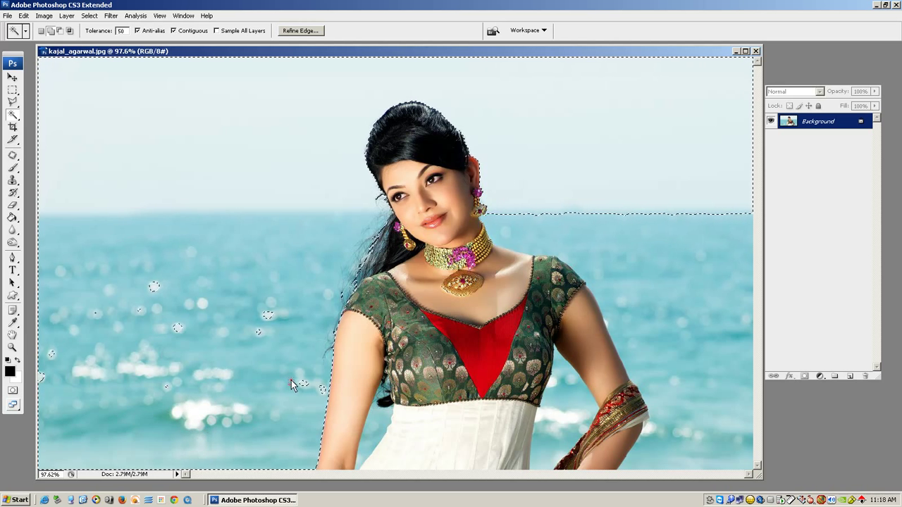
{"action": "left_click", "coordinate": [258, 335], "text": "shift"}
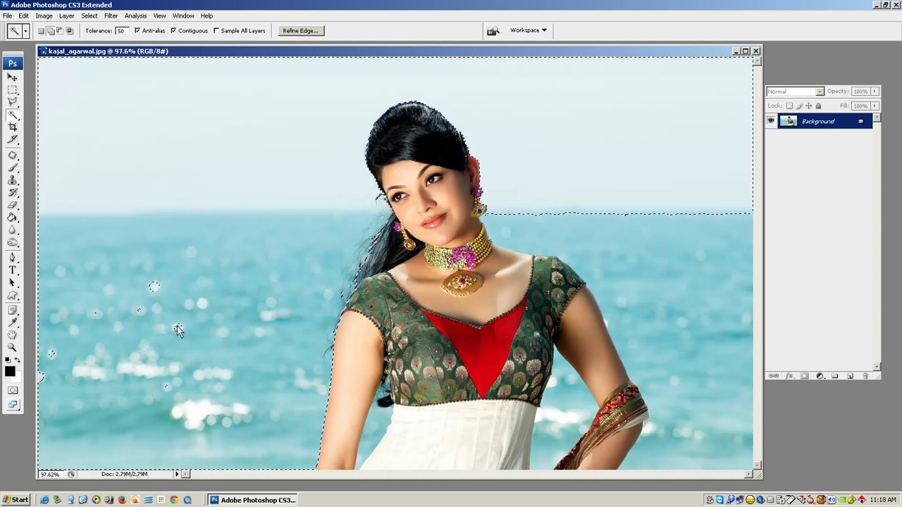
Add the right-hand sea, the specks by the scarf and the gaps beside the arm and dress to the selection
{"action": "left_click", "coordinate": [155, 288], "text": "shift"}
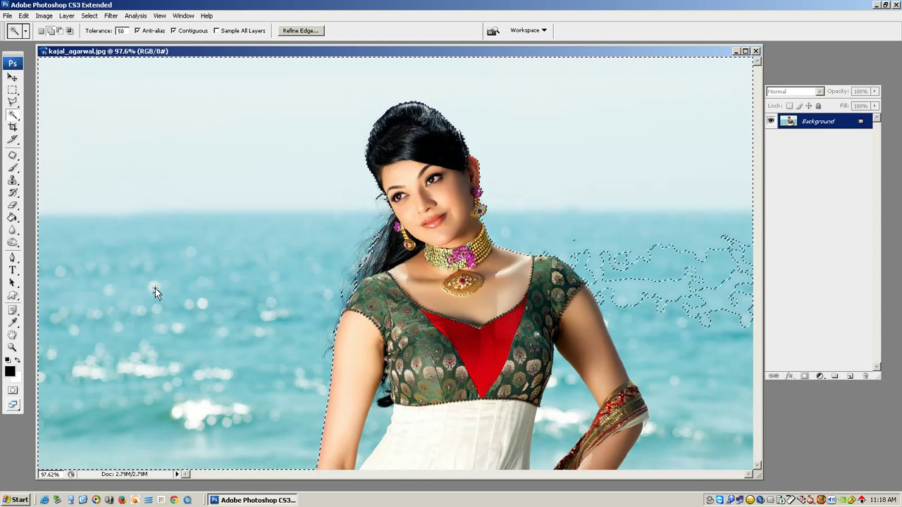
{"action": "left_click", "coordinate": [654, 342], "text": "shift"}
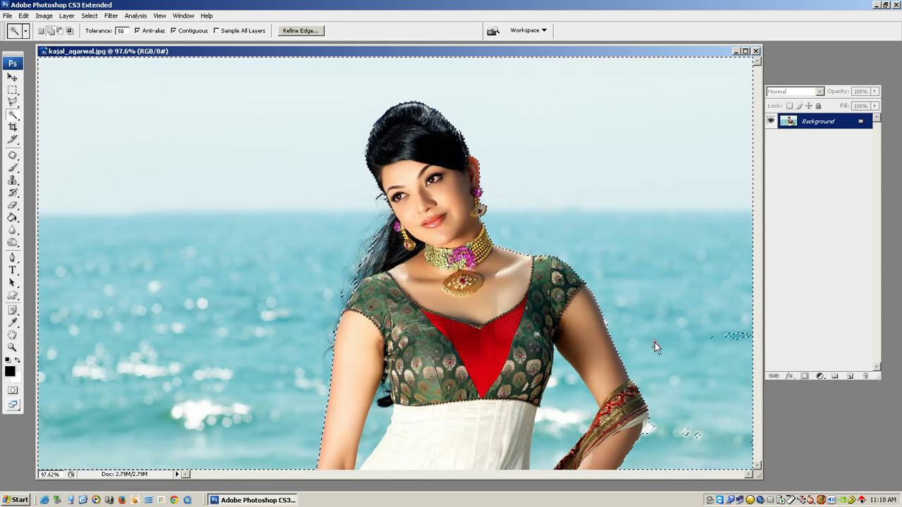
{"action": "left_click", "coordinate": [648, 429], "text": "shift"}
{"action": "left_click", "coordinate": [698, 434], "text": "shift"}
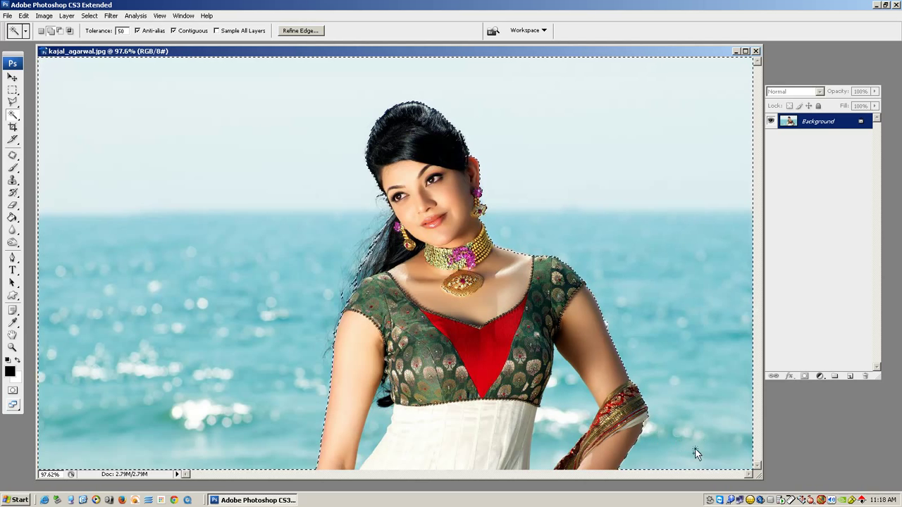
{"action": "left_click", "coordinate": [571, 398], "text": "shift"}
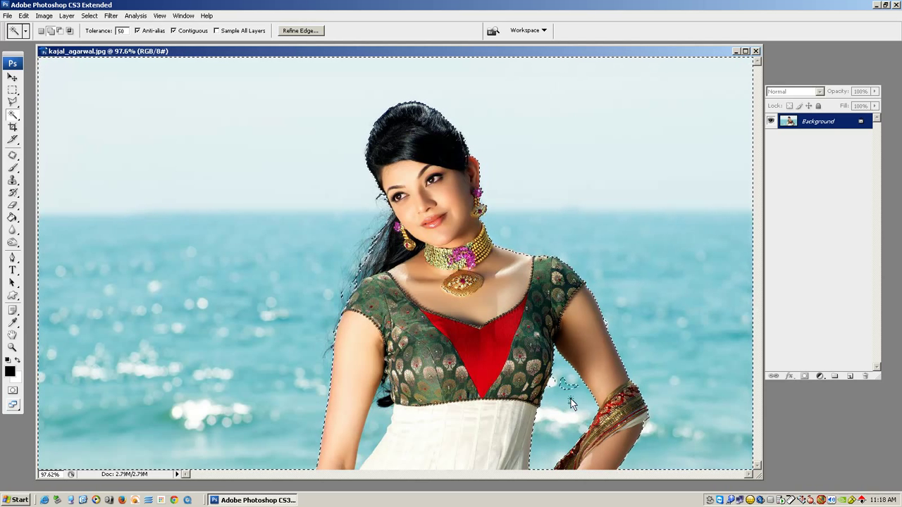
{"action": "left_click", "coordinate": [560, 383], "text": "shift"}
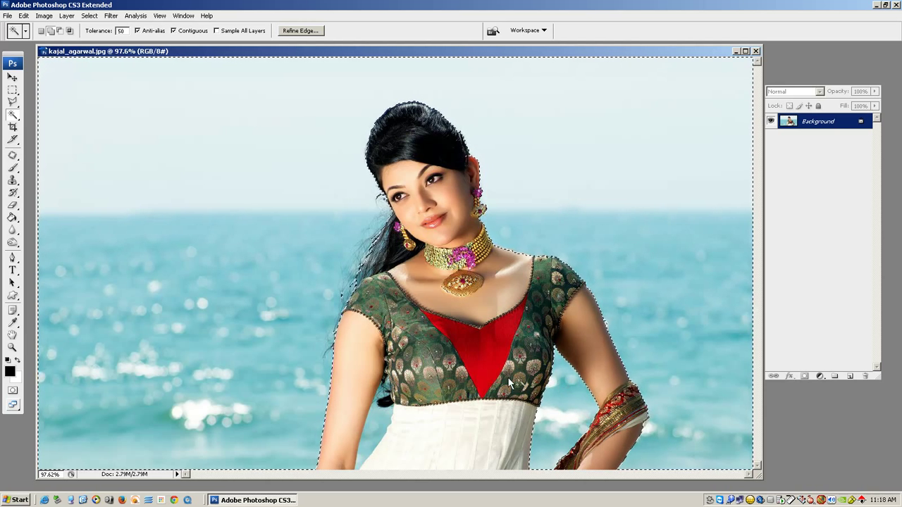
{"action": "left_click", "coordinate": [370, 443], "text": "shift"}
Invert the selection and copy the woman onto a new Layer 1
{"action": "key", "text": "ctrl+shift+i"}
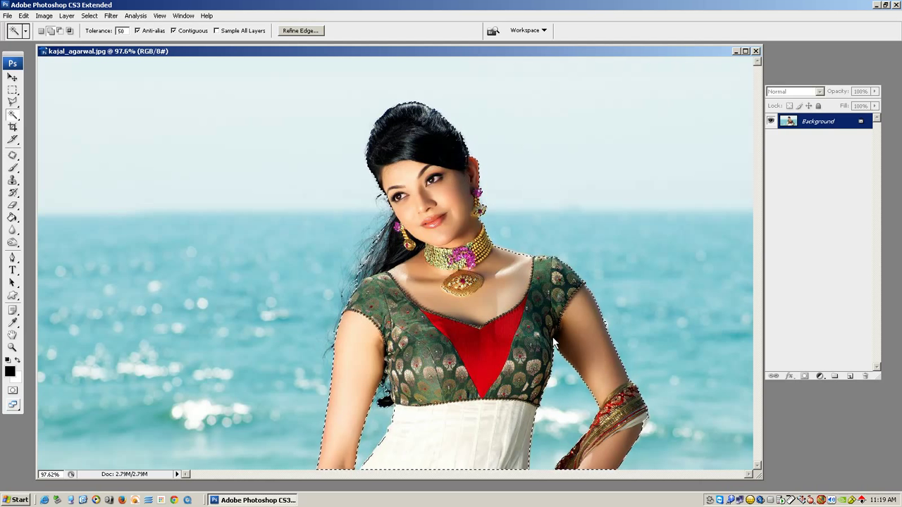
{"action": "key", "text": "ctrl+j"}
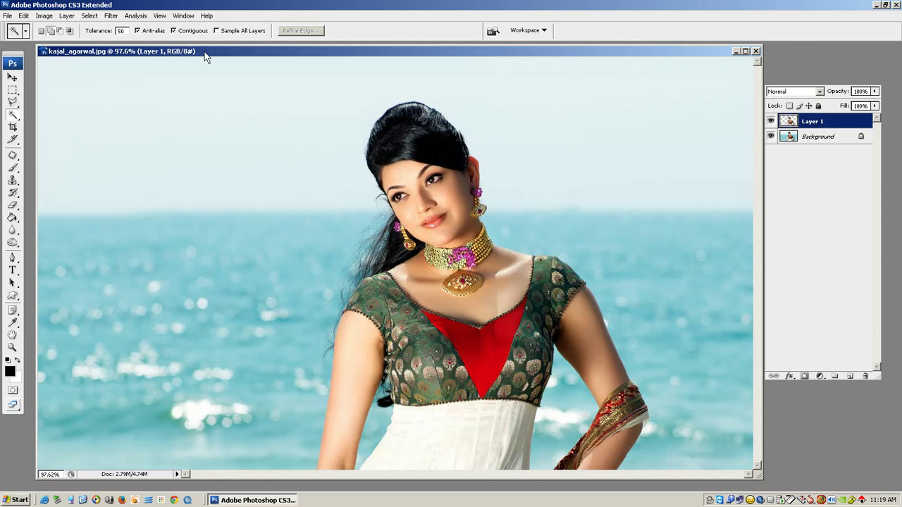
{"action": "left_click", "coordinate": [7, 15]}
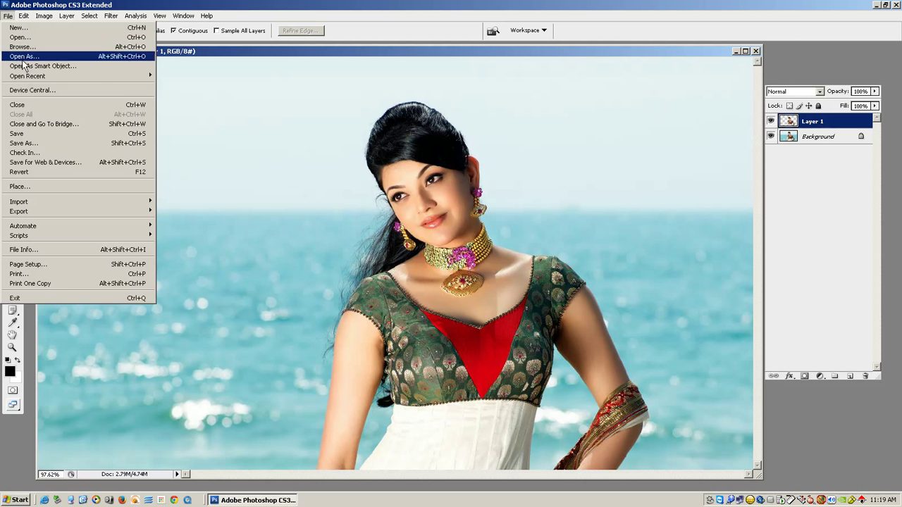
Open the Background.jpg flower-field image
{"action": "left_click", "coordinate": [21, 37]}
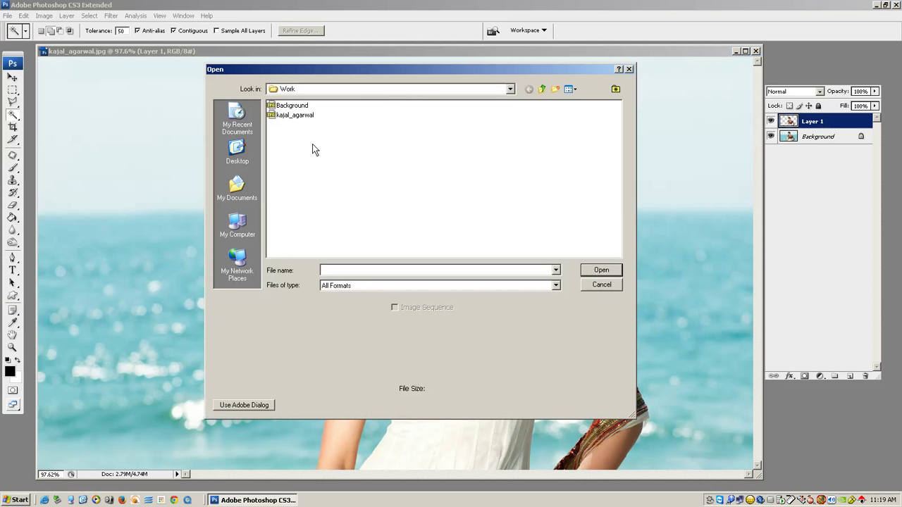
{"action": "left_click", "coordinate": [293, 105]}
{"action": "left_click", "coordinate": [603, 271]}
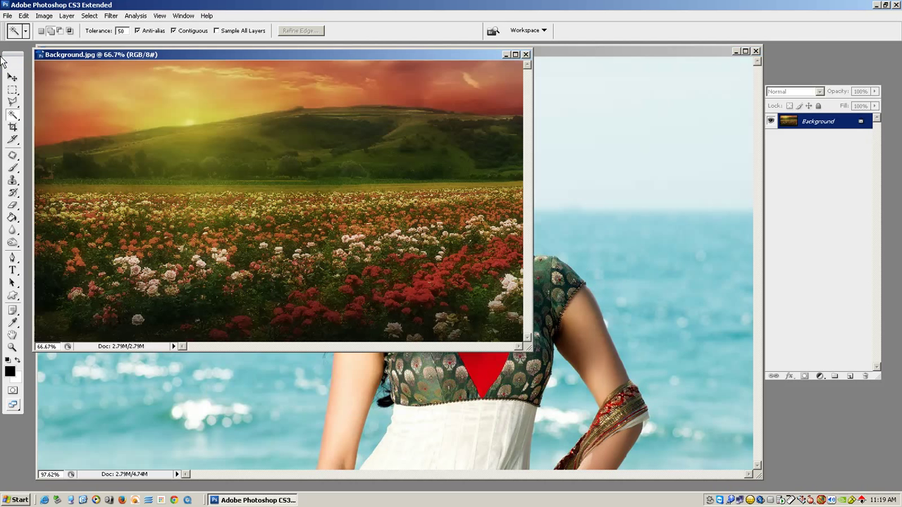
Try moving the flower-field image with the Move tool and dismiss the locked-layer warnings
{"action": "left_click", "coordinate": [12, 77]}
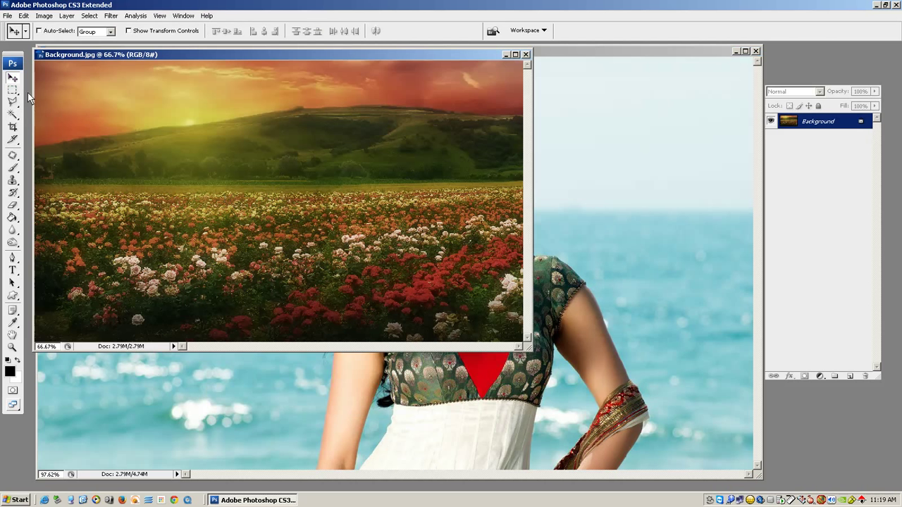
{"action": "left_click", "coordinate": [358, 157]}
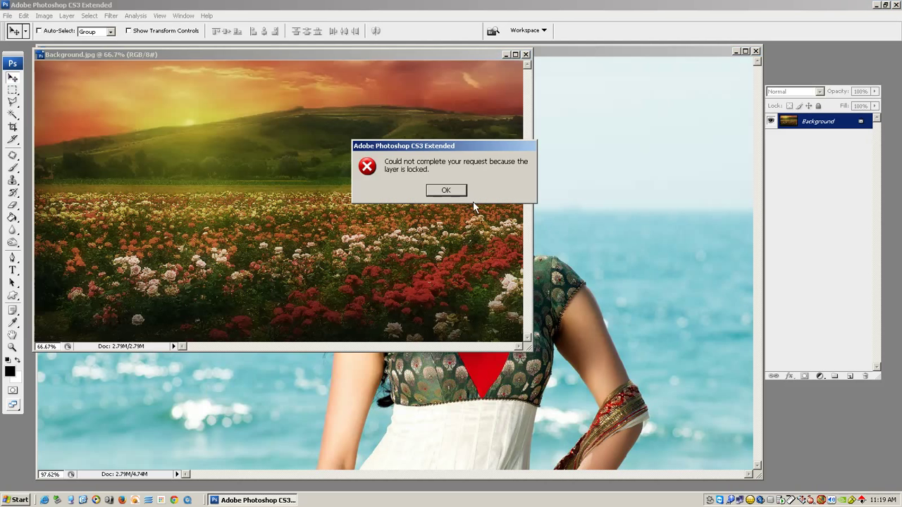
{"action": "left_click", "coordinate": [450, 193]}
{"action": "left_click", "coordinate": [428, 178]}
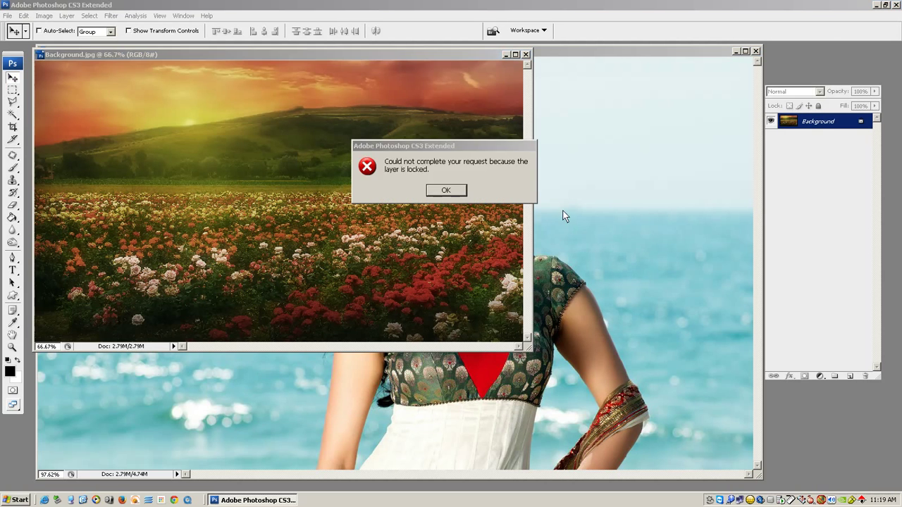
{"action": "left_click", "coordinate": [442, 189]}
{"action": "left_click", "coordinate": [471, 228]}
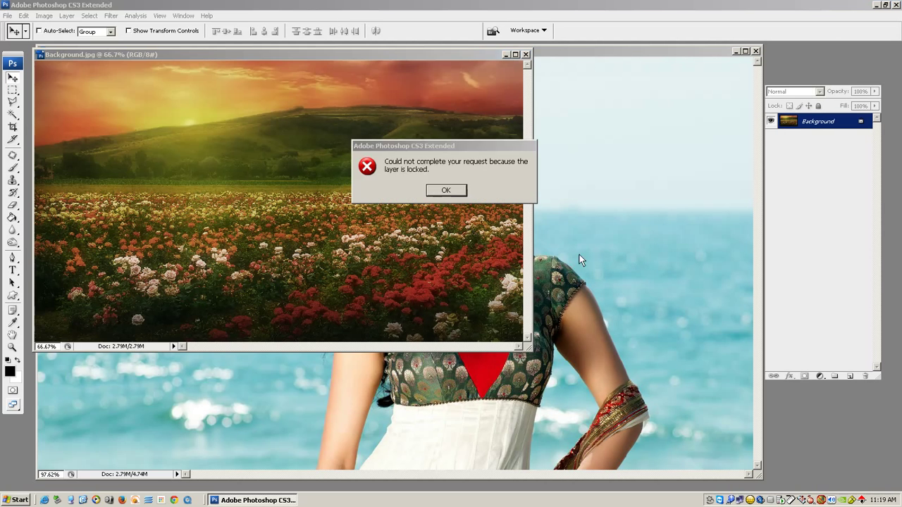
{"action": "left_click", "coordinate": [443, 190]}
Drag the flower field into kajal_agarwal.jpg as Layer 2 and align it to fill the canvas
{"action": "left_click_drag", "start_coordinate": [449, 168], "coordinate": [622, 163]}
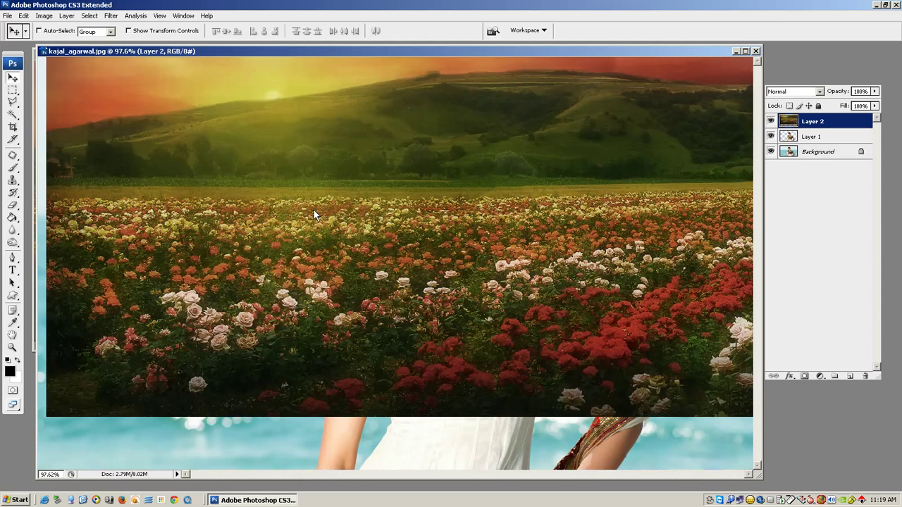
{"action": "key", "text": "ctrl+a"}
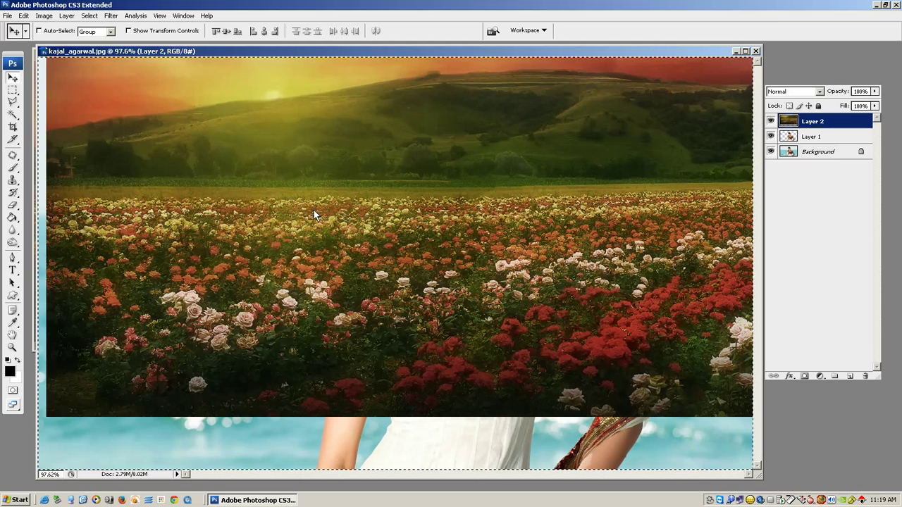
{"action": "left_click", "coordinate": [226, 31]}
{"action": "left_click", "coordinate": [254, 30]}
{"action": "left_click", "coordinate": [259, 33]}
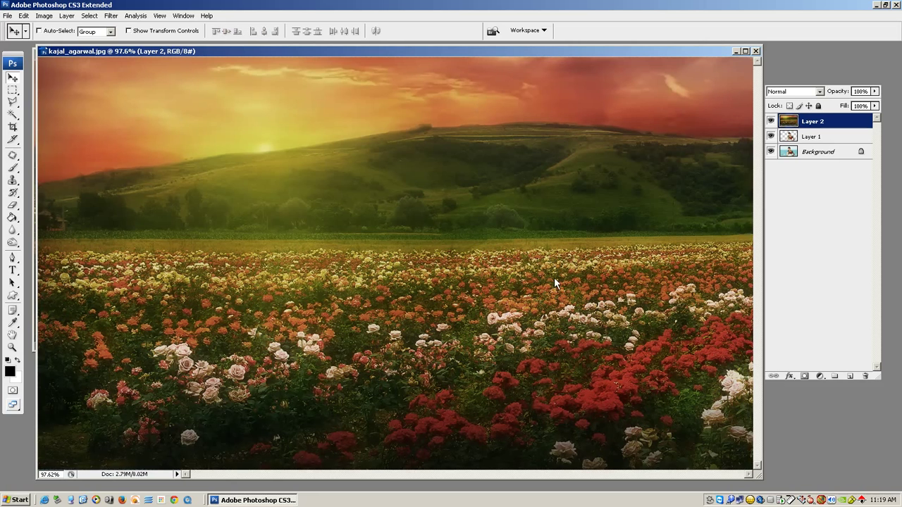
Move Layer 1 above the flower field, then select the Background layer with the Polygonal Lasso
{"action": "left_click", "coordinate": [812, 138]}
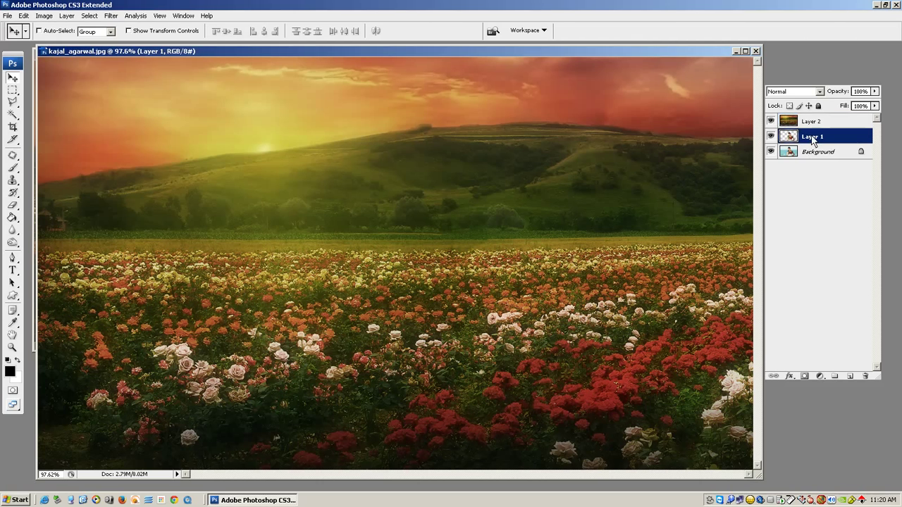
{"action": "left_click_drag", "start_coordinate": [812, 137], "coordinate": [810, 127]}
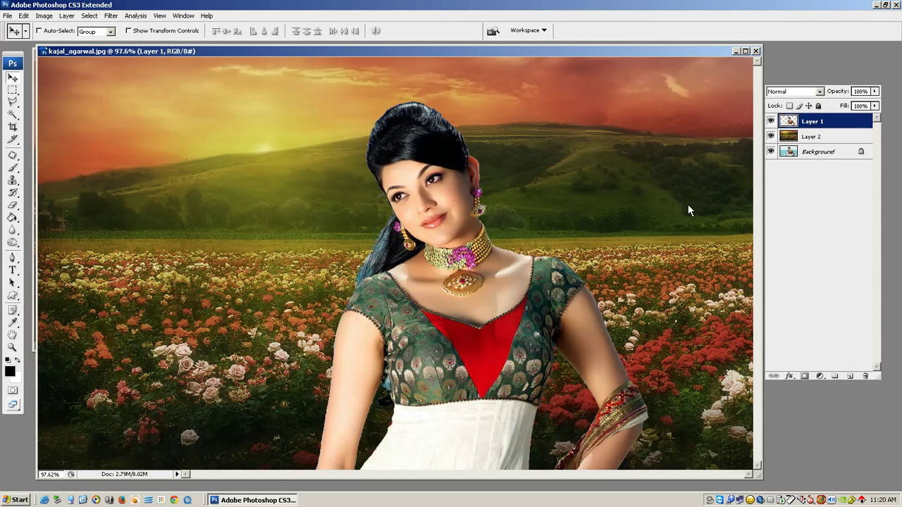
{"action": "left_click", "coordinate": [815, 156]}
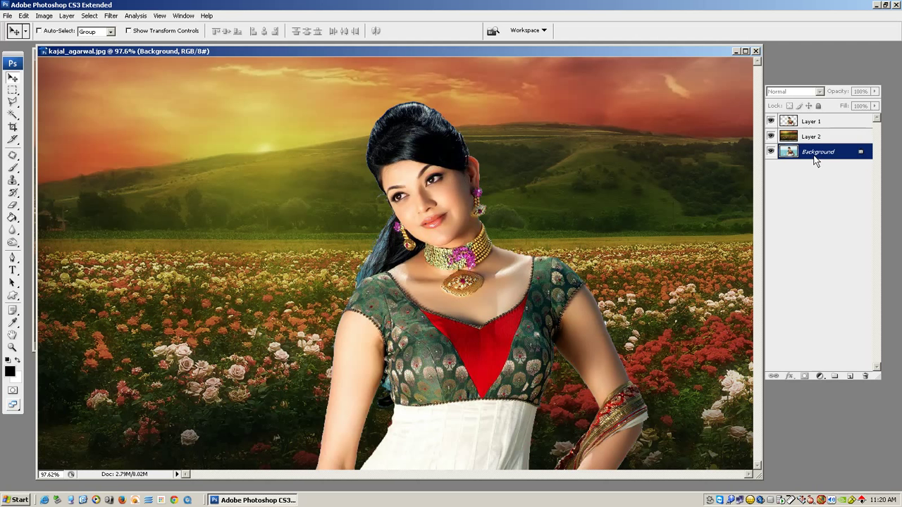
{"action": "left_click", "coordinate": [13, 104]}
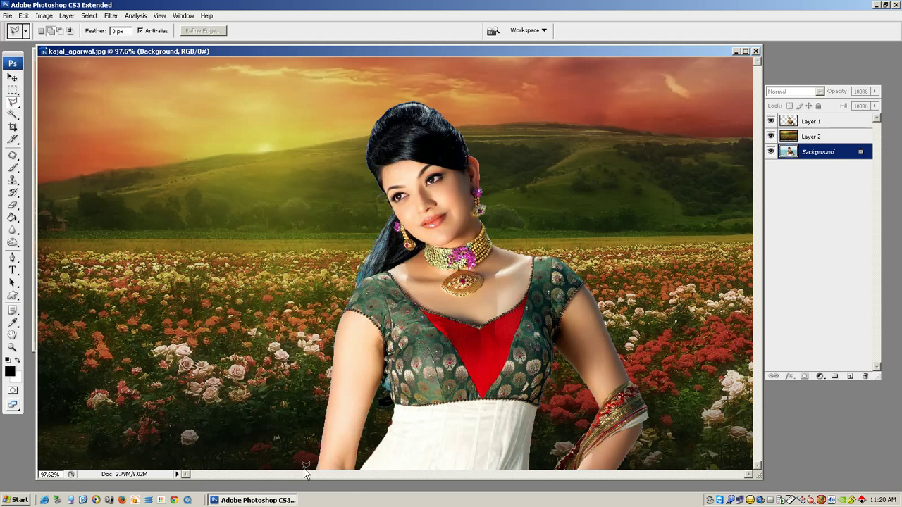
Draw a rough polygon around the woman on the Background layer and copy it to Layer 3
{"action": "key", "text": "ctrl+minus"}
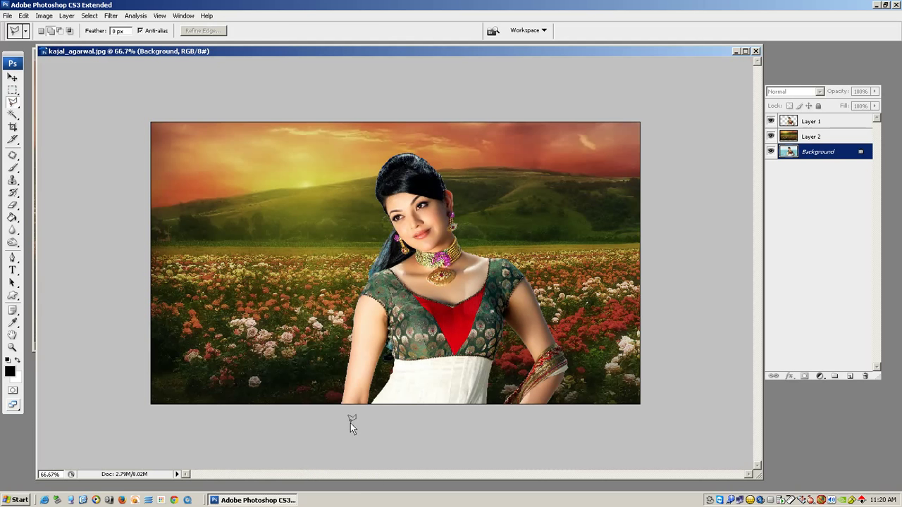
{"action": "left_click", "coordinate": [328, 406]}
{"action": "left_click", "coordinate": [525, 255]}
{"action": "left_click", "coordinate": [555, 346]}
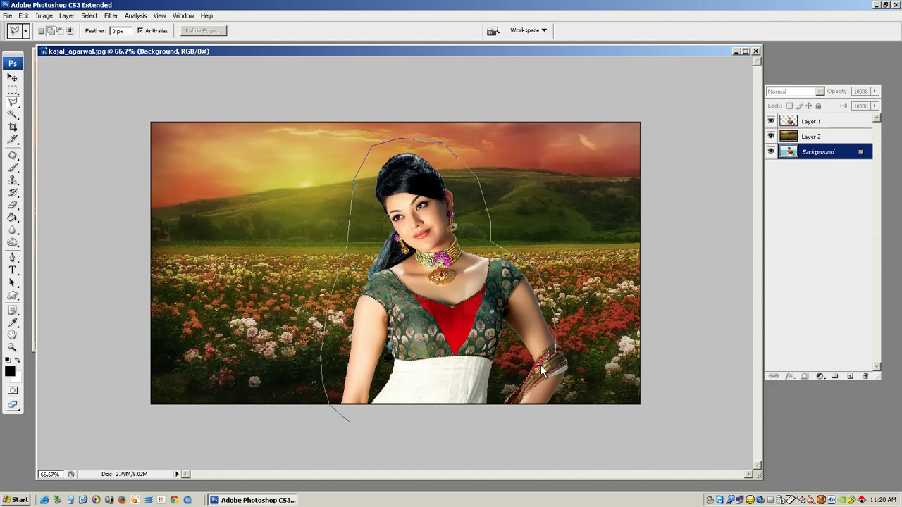
{"action": "left_click", "coordinate": [535, 370]}
{"action": "double_click", "coordinate": [399, 392]}
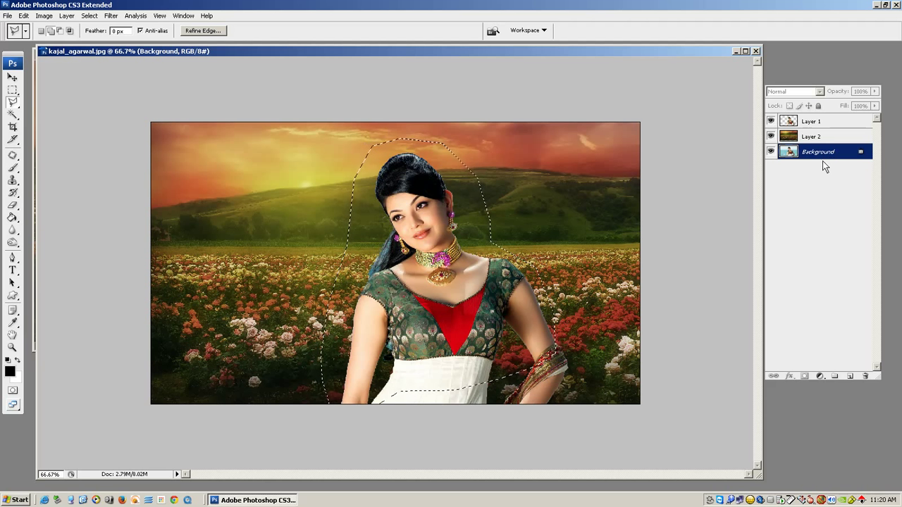
{"action": "key", "text": "ctrl+j"}
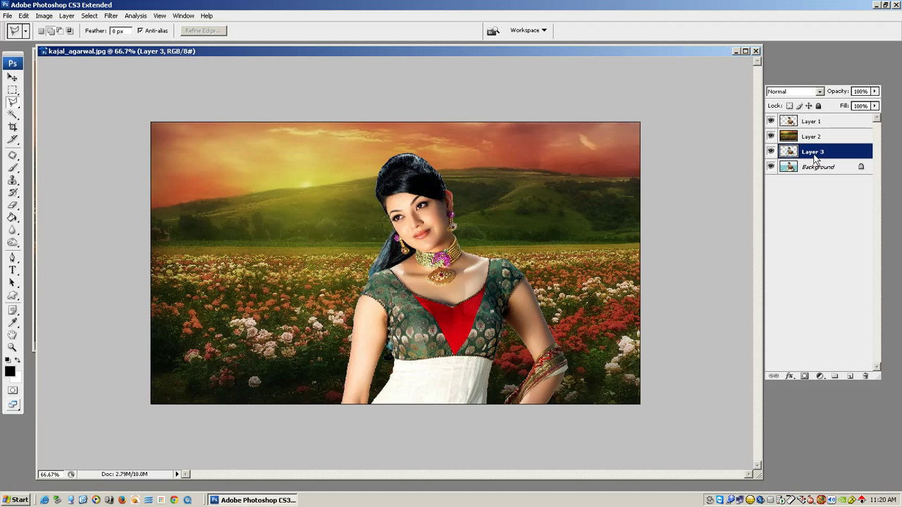
Move Layer 2 beneath Layer 3 and make Layer 3 active again
{"action": "left_click", "coordinate": [819, 138]}
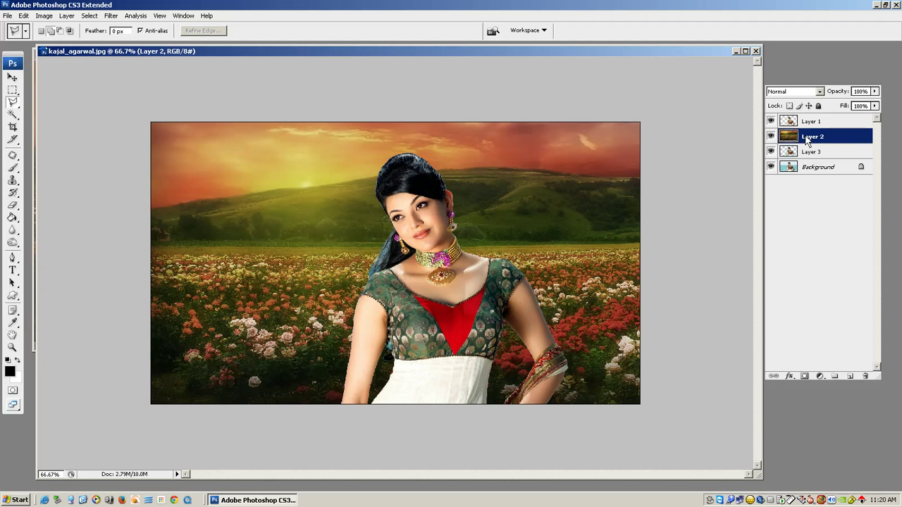
{"action": "left_click_drag", "start_coordinate": [810, 139], "coordinate": [811, 159]}
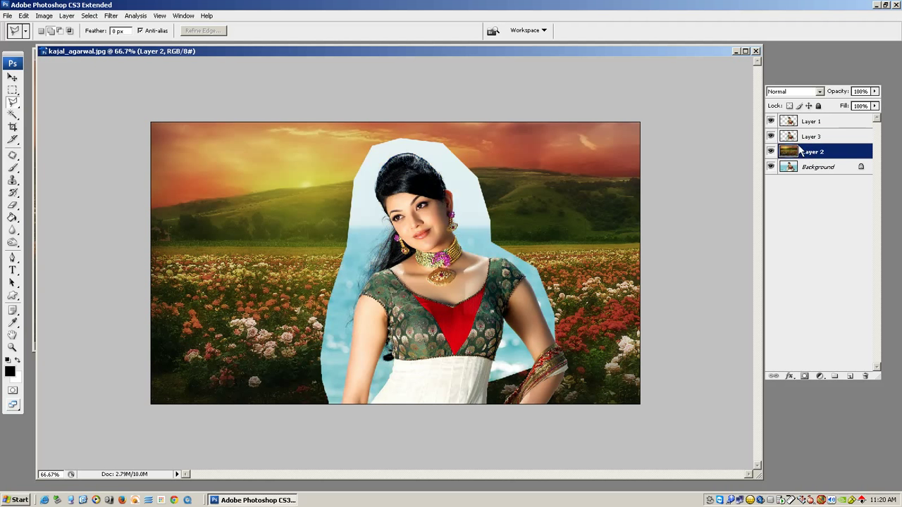
{"action": "left_click", "coordinate": [807, 139]}
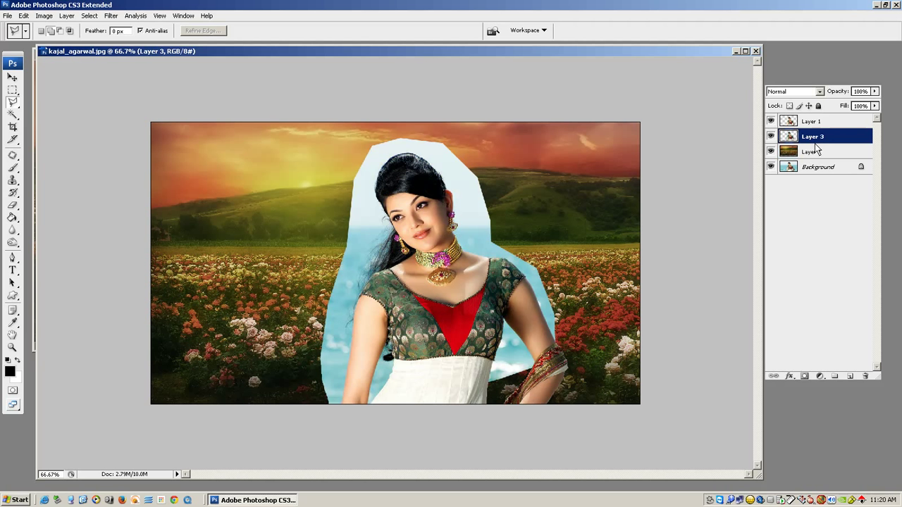
{"action": "left_click", "coordinate": [794, 92]}
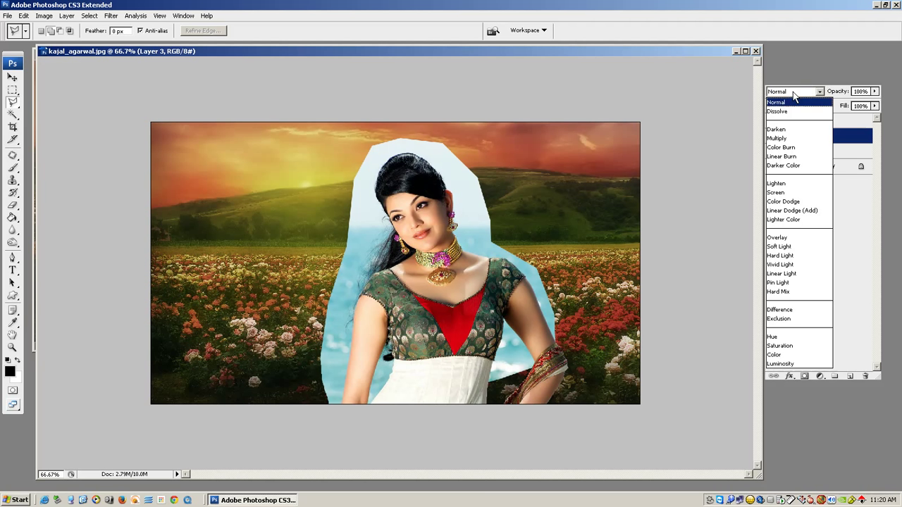
Set Layer 3's blend mode to Multiply and give it a white layer mask
{"action": "left_click", "coordinate": [791, 138]}
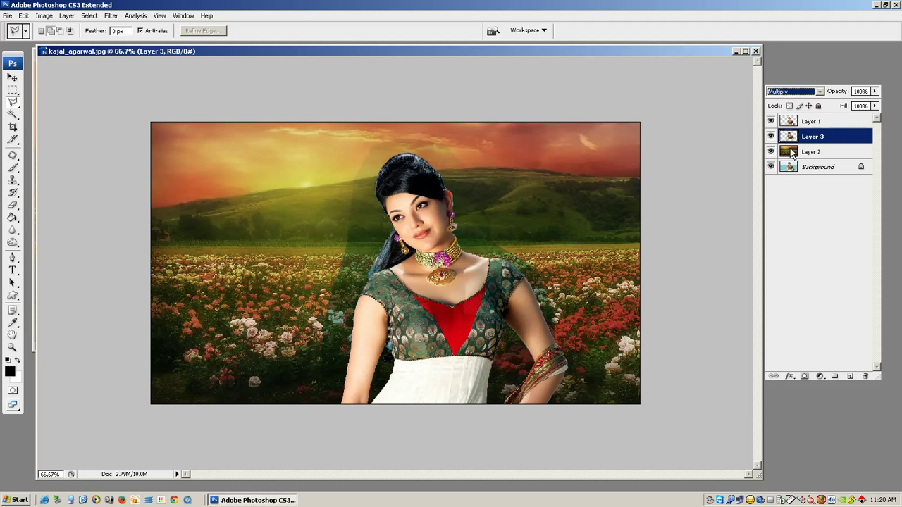
{"action": "left_click", "coordinate": [803, 223]}
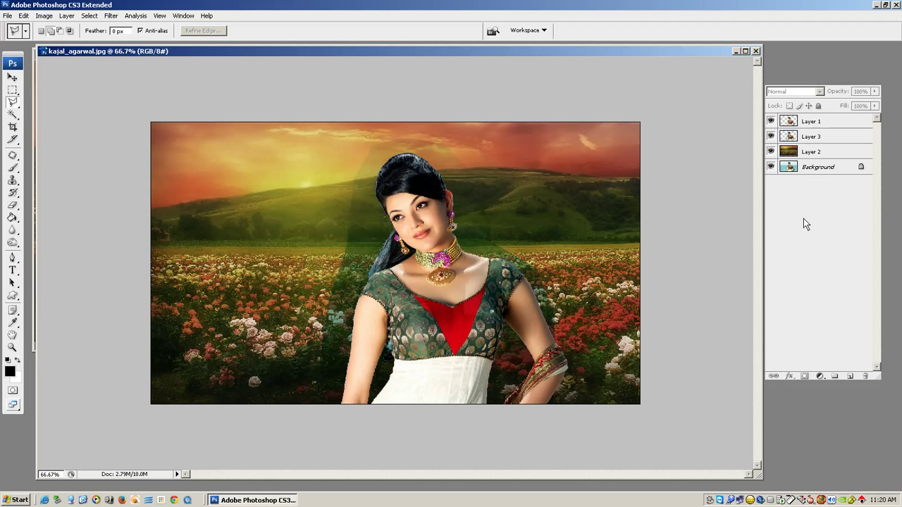
{"action": "left_click", "coordinate": [813, 138]}
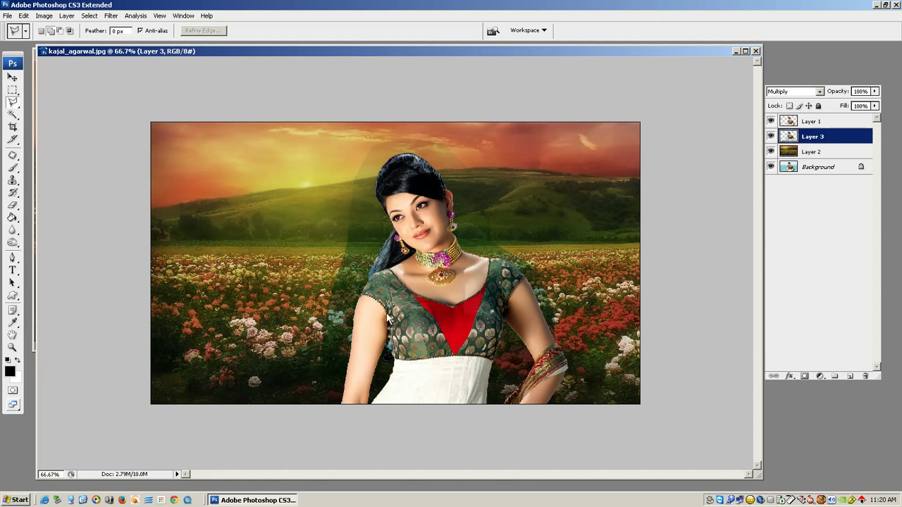
{"action": "left_click_drag", "start_coordinate": [336, 150], "coordinate": [592, 362]}
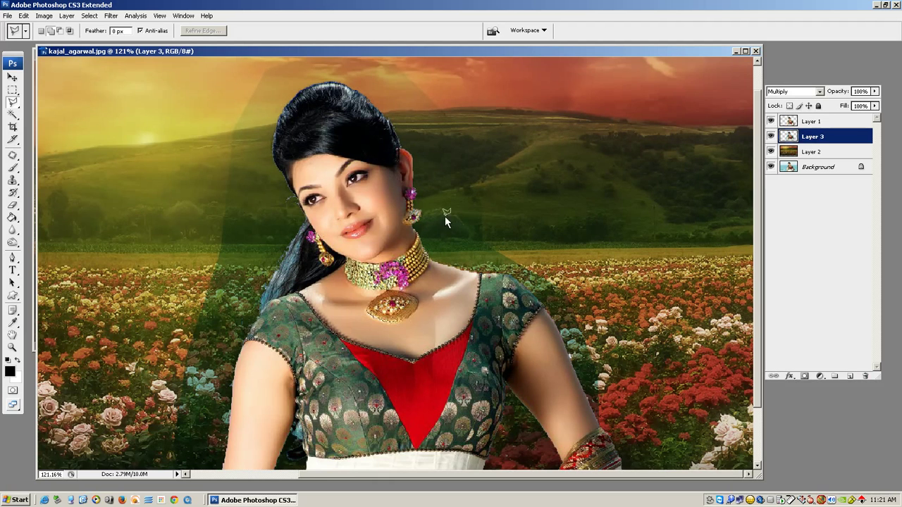
{"action": "left_click", "coordinate": [805, 376]}
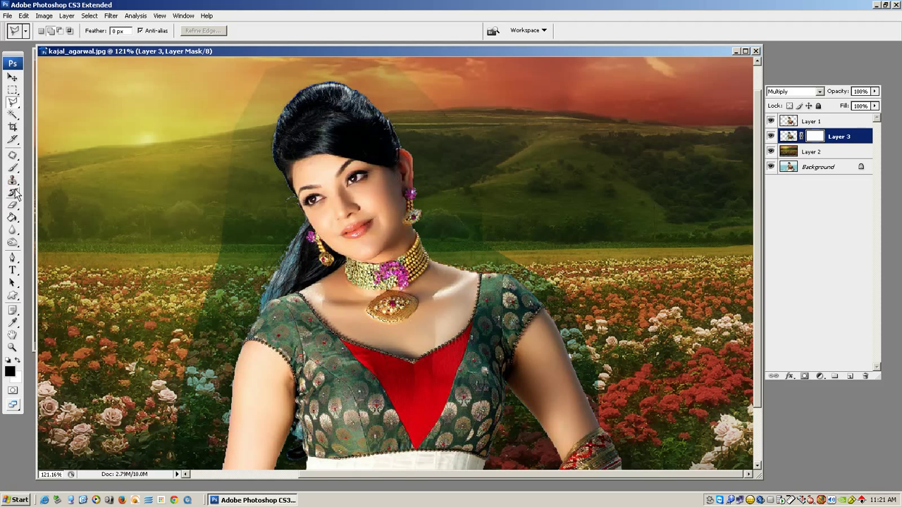
Choose the Brush tool with the 100 px soft preset
{"action": "left_click", "coordinate": [12, 168]}
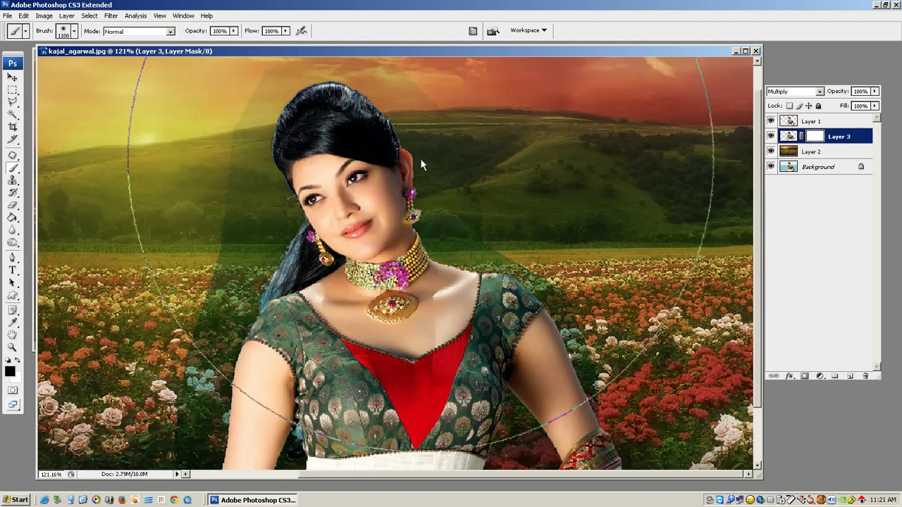
{"action": "left_click", "coordinate": [74, 31]}
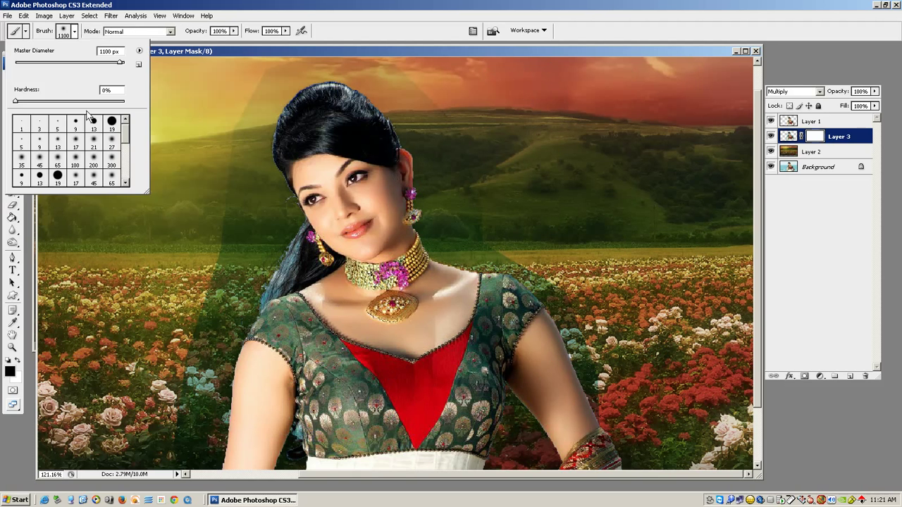
{"action": "left_click", "coordinate": [74, 160]}
{"action": "left_click", "coordinate": [224, 176]}
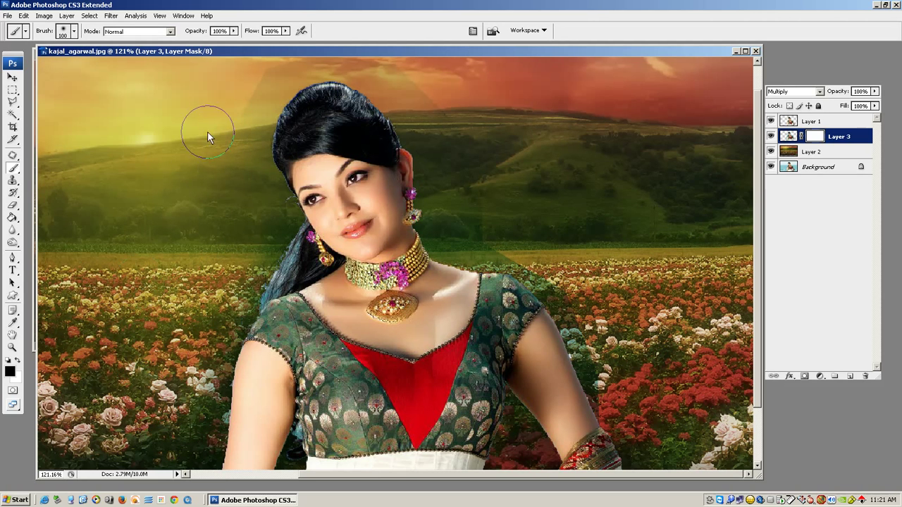
Paint black on Layer 3's mask to hide the dark beach patch around the woman
{"action": "left_click_drag", "start_coordinate": [207, 131], "coordinate": [228, 97]}
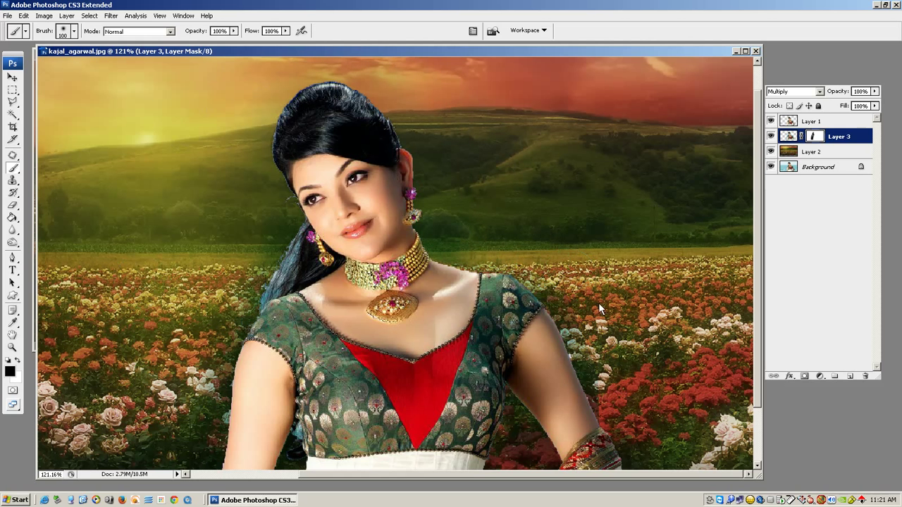
{"action": "left_click_drag", "start_coordinate": [618, 411], "coordinate": [604, 387]}
{"action": "scroll", "coordinate": [604, 386], "scroll_direction": "down", "scroll_amount": 3}
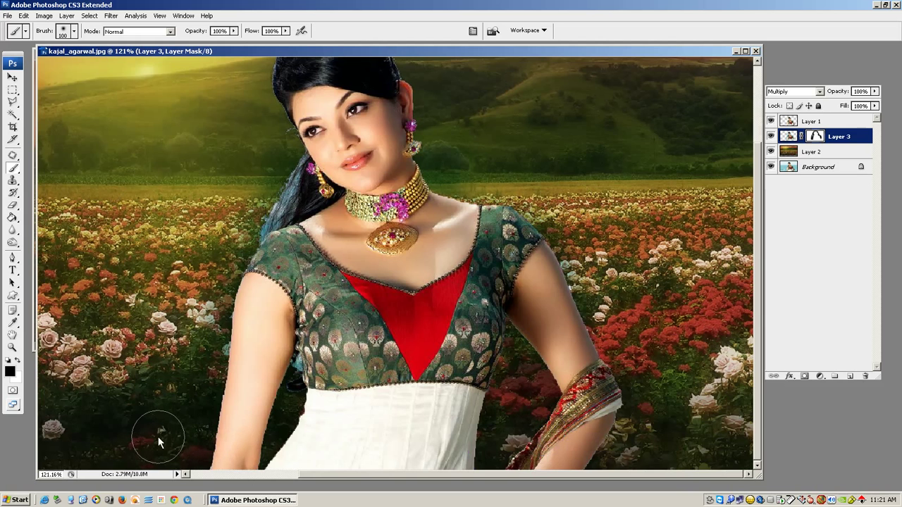
{"action": "scroll", "coordinate": [307, 198], "scroll_direction": "up", "scroll_amount": 3}
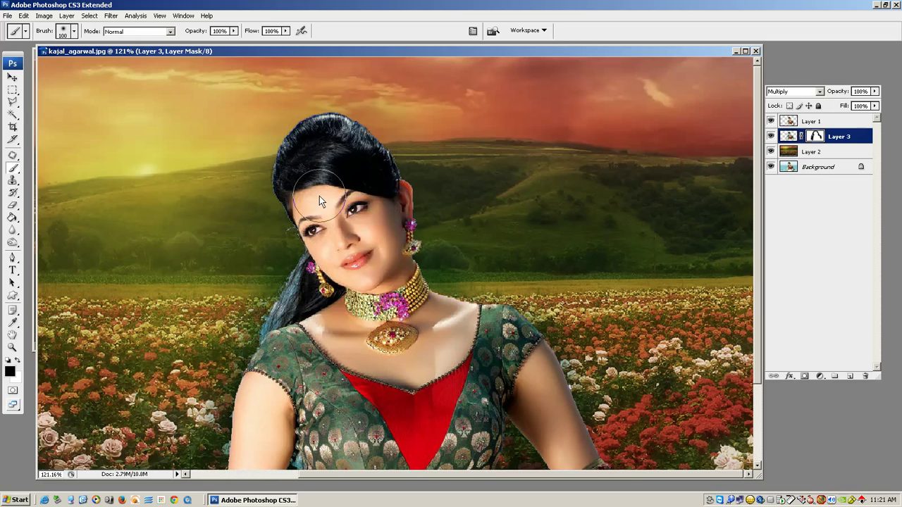
Add a layer mask to Layer 1 and set the brush to the 45 px soft preset
{"action": "left_click", "coordinate": [831, 122]}
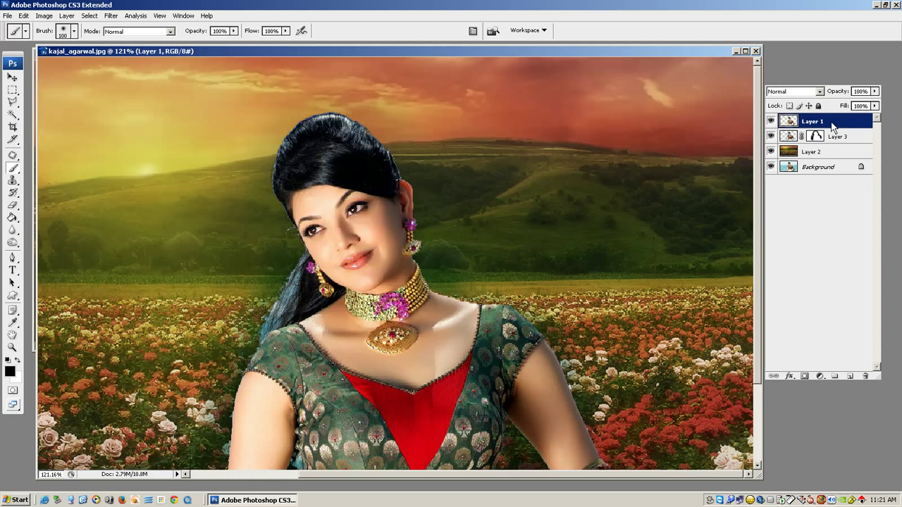
{"action": "left_click", "coordinate": [804, 376]}
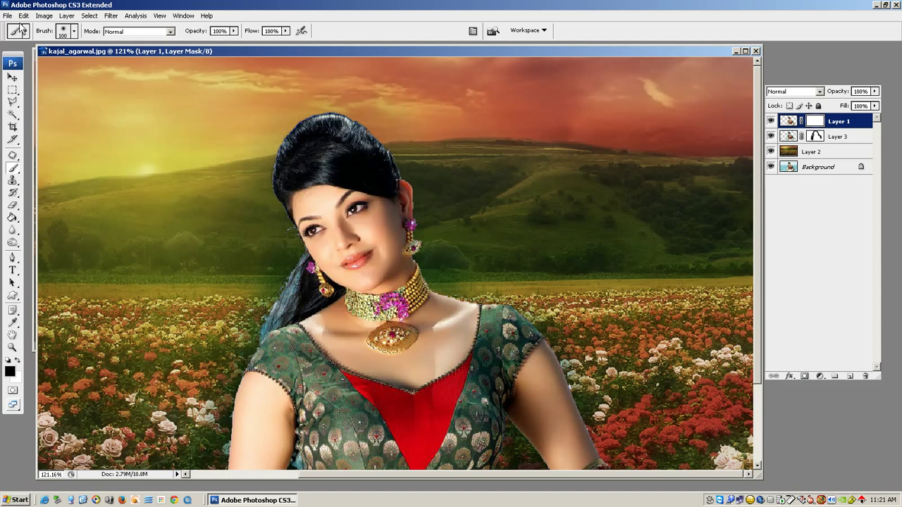
{"action": "left_click", "coordinate": [73, 31]}
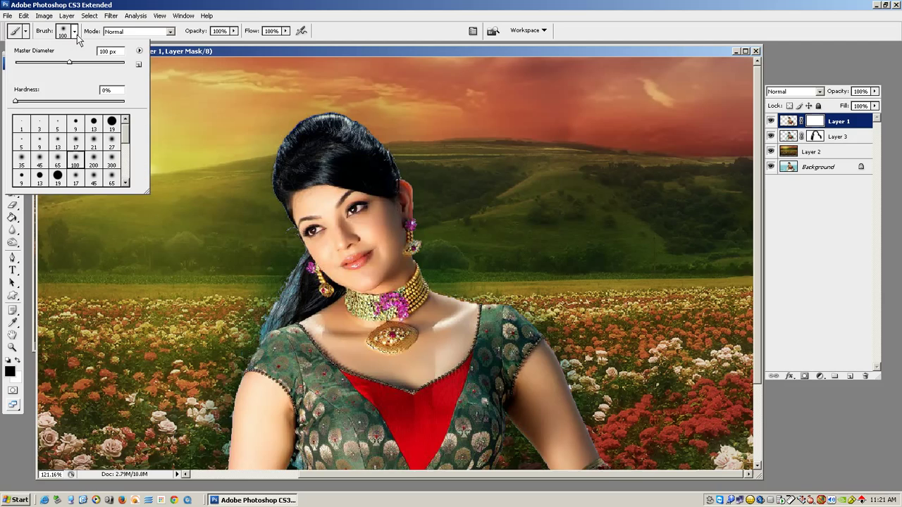
{"action": "left_click", "coordinate": [40, 162]}
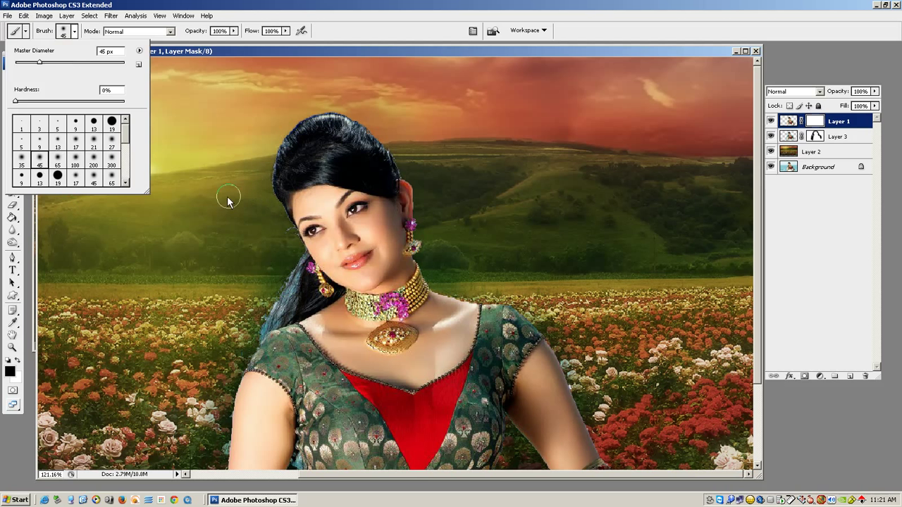
With a smaller brush, paint out the blue fringe along the hair, cheek and earring on Layer 1's mask
{"action": "left_click", "coordinate": [266, 109]}
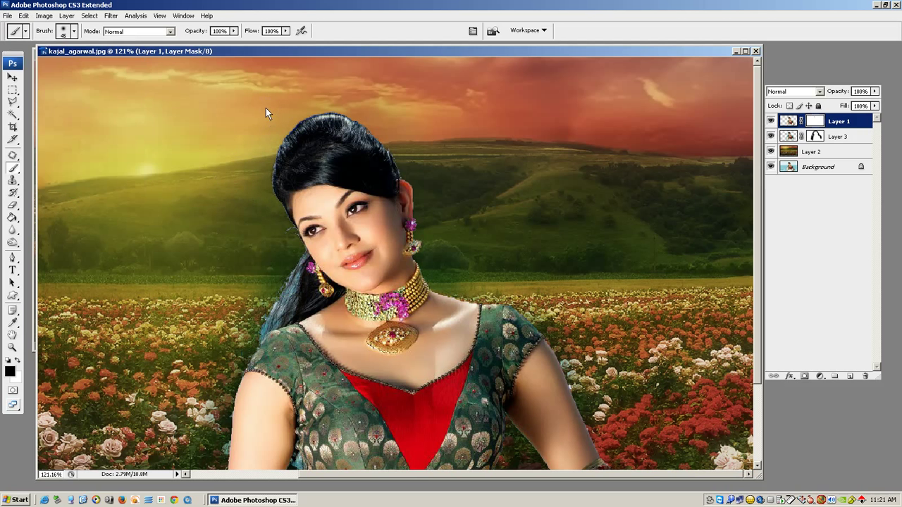
{"action": "left_click_drag", "start_coordinate": [266, 107], "coordinate": [422, 190]}
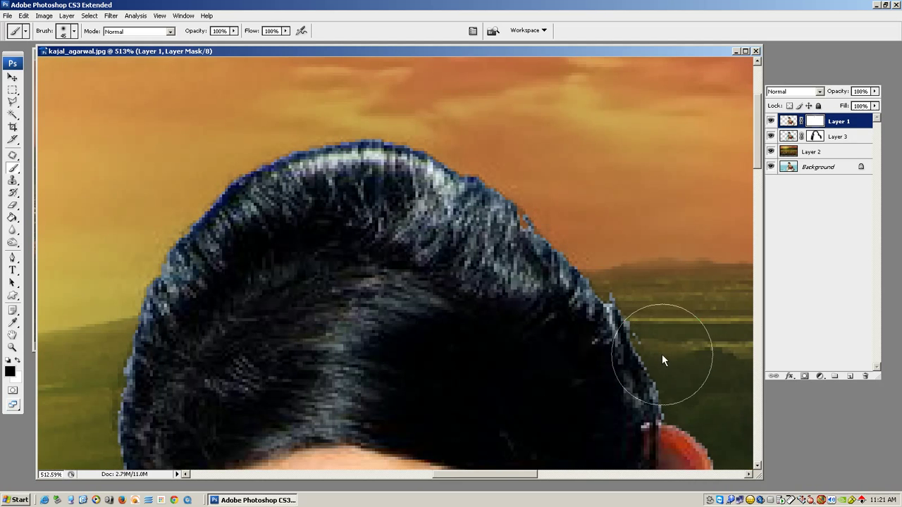
{"action": "key", "text": "bracketleft"}
{"action": "key", "text": "bracketleft"}
{"action": "key", "text": "bracketleft"}
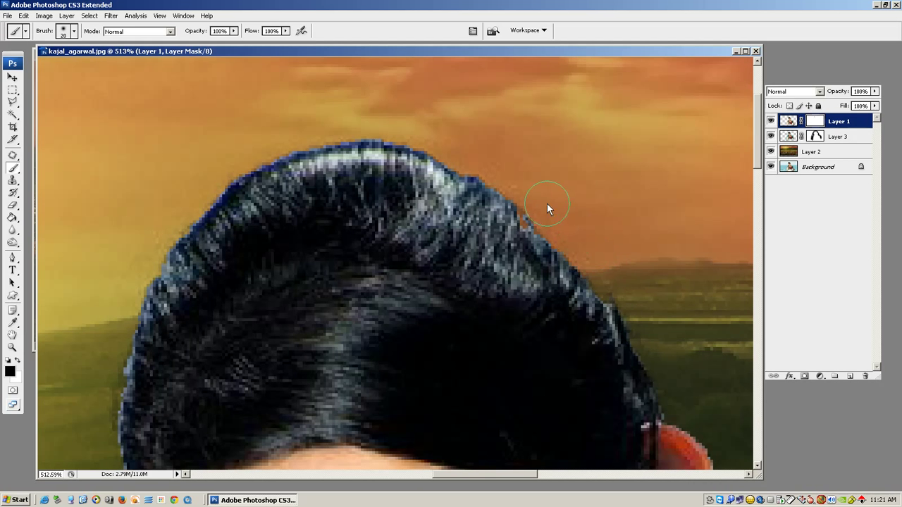
{"action": "mouse_move", "coordinate": [546, 203]}
{"action": "left_mouse_down"}
{"action": "mouse_move", "coordinate": [515, 186]}
{"action": "mouse_move", "coordinate": [575, 241]}
{"action": "mouse_move", "coordinate": [521, 189]}
{"action": "mouse_move", "coordinate": [401, 137]}
{"action": "mouse_move", "coordinate": [343, 127]}
{"action": "mouse_move", "coordinate": [249, 157]}
{"action": "left_mouse_up"}
{"action": "left_click_drag", "start_coordinate": [163, 223], "coordinate": [121, 320]}
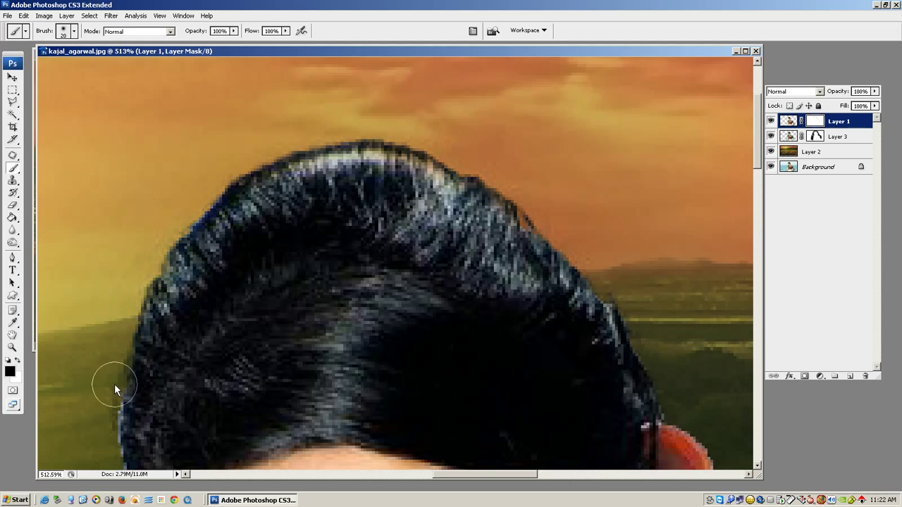
{"action": "left_click_drag", "start_coordinate": [114, 384], "coordinate": [264, 139]}
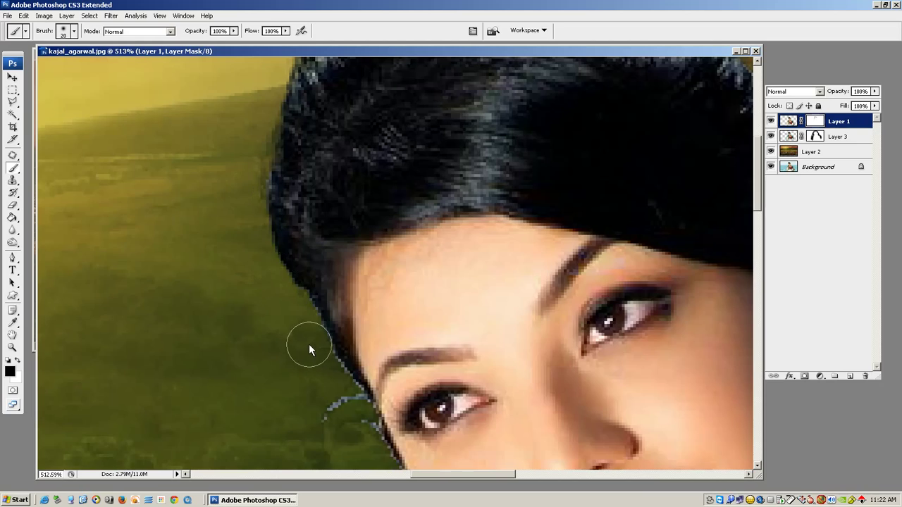
{"action": "left_click_drag", "start_coordinate": [309, 343], "coordinate": [337, 403]}
{"action": "left_click_drag", "start_coordinate": [300, 330], "coordinate": [274, 181]}
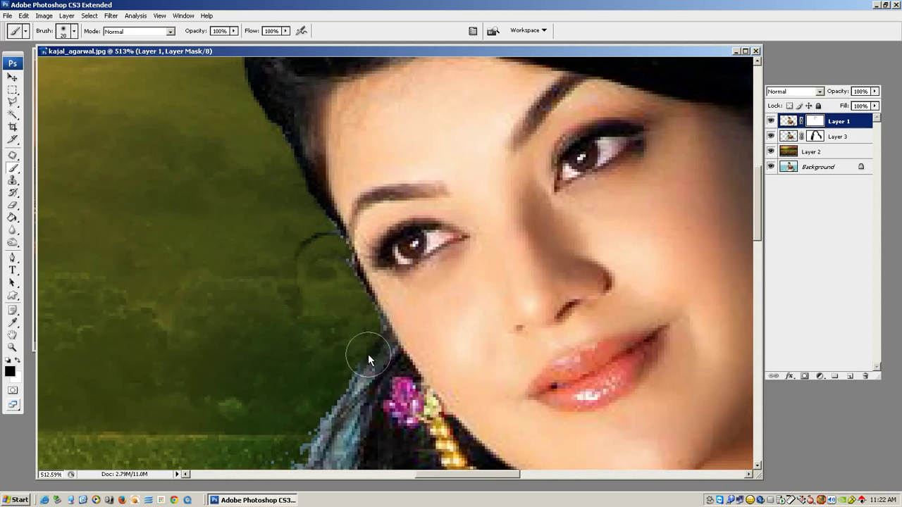
{"action": "left_click_drag", "start_coordinate": [368, 354], "coordinate": [341, 298]}
{"action": "mouse_move", "coordinate": [337, 402]}
{"action": "left_mouse_down"}
{"action": "mouse_move", "coordinate": [342, 170]}
{"action": "mouse_move", "coordinate": [328, 279]}
{"action": "left_mouse_up"}
{"action": "mouse_move", "coordinate": [342, 196]}
{"action": "left_mouse_down"}
{"action": "mouse_move", "coordinate": [263, 352]}
{"action": "mouse_move", "coordinate": [313, 254]}
{"action": "mouse_move", "coordinate": [317, 347]}
{"action": "mouse_move", "coordinate": [321, 312]}
{"action": "mouse_move", "coordinate": [286, 377]}
{"action": "mouse_move", "coordinate": [299, 365]}
{"action": "mouse_move", "coordinate": [307, 387]}
{"action": "mouse_move", "coordinate": [220, 431]}
{"action": "mouse_move", "coordinate": [268, 285]}
{"action": "mouse_move", "coordinate": [205, 405]}
{"action": "mouse_move", "coordinate": [355, 168]}
{"action": "left_mouse_up"}
Enlarge the brush, paint out the fringe beside the shoulder and blouse, then target Layer 1's image
{"action": "key", "text": "bracketright"}
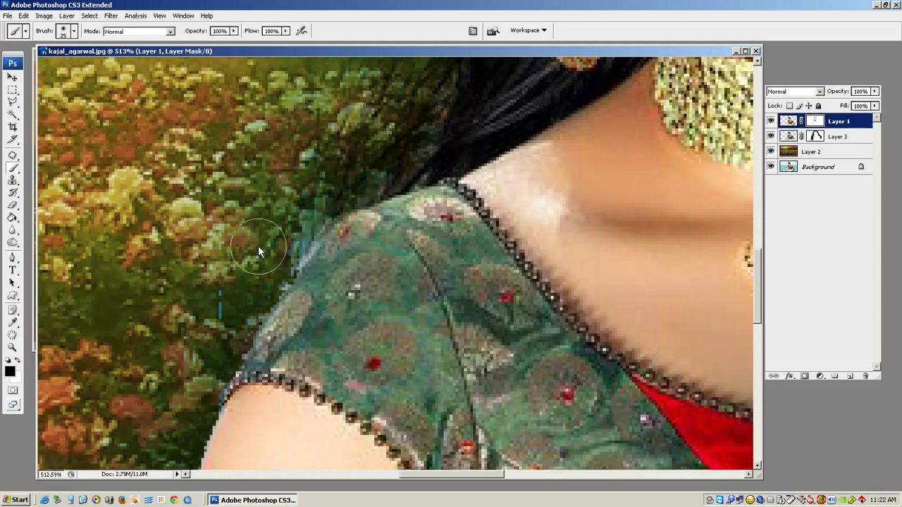
{"action": "left_click_drag", "start_coordinate": [246, 291], "coordinate": [200, 308]}
{"action": "left_click_drag", "start_coordinate": [320, 182], "coordinate": [265, 258]}
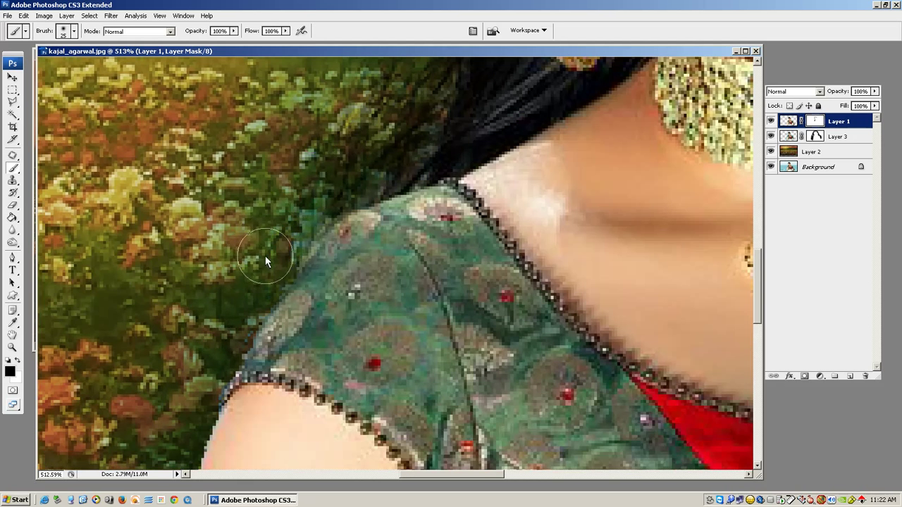
{"action": "key", "text": "ctrl+minus"}
{"action": "key", "text": "ctrl+minus"}
{"action": "key", "text": "ctrl+minus"}
{"action": "key", "text": "ctrl+minus"}
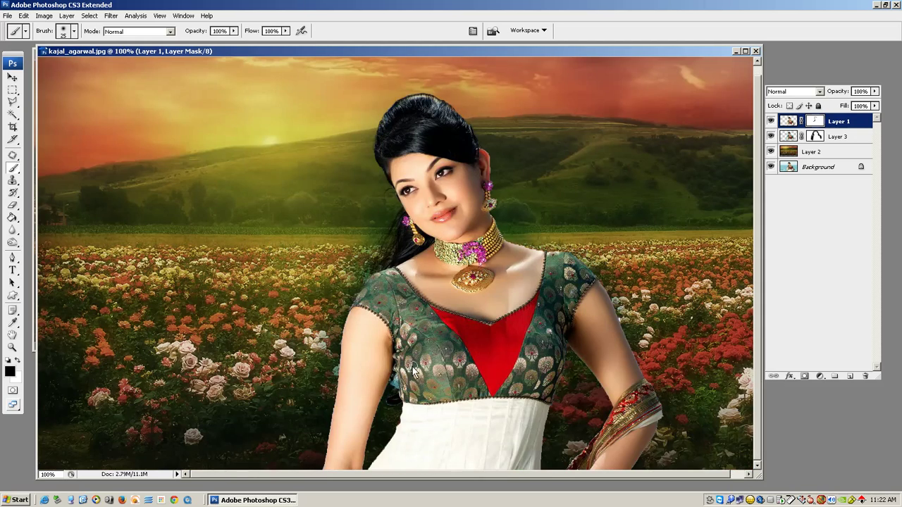
{"action": "left_click_drag", "start_coordinate": [443, 368], "coordinate": [462, 385]}
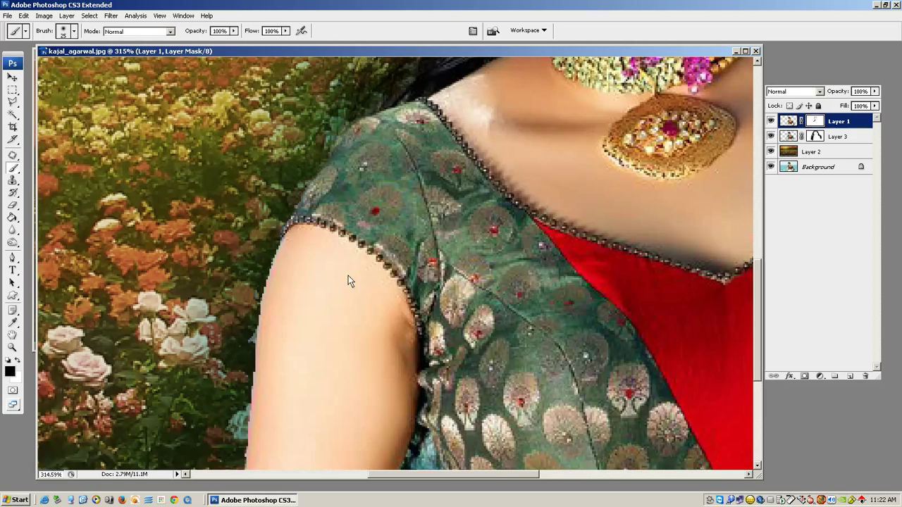
{"action": "key", "text": "ctrl+minus"}
{"action": "key", "text": "ctrl+minus"}
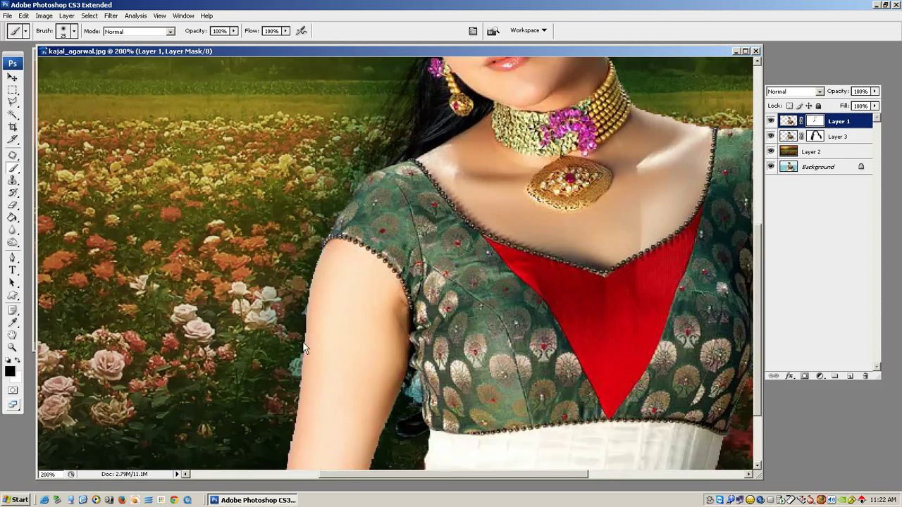
{"action": "key", "text": "ctrl+minus"}
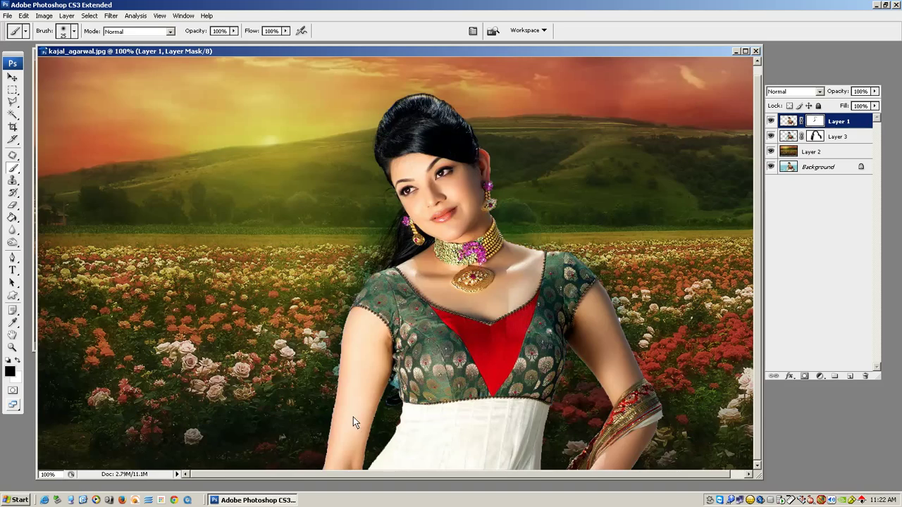
{"action": "left_click", "coordinate": [788, 122]}
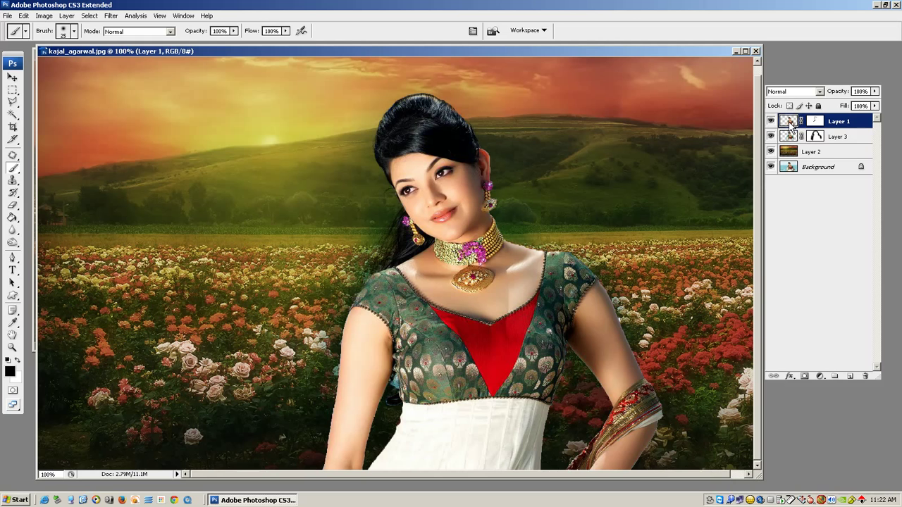
Load Layer 1's outline as a selection, feather it by 2 pixels, and invert it
{"action": "left_click", "coordinate": [789, 123], "text": "ctrl"}
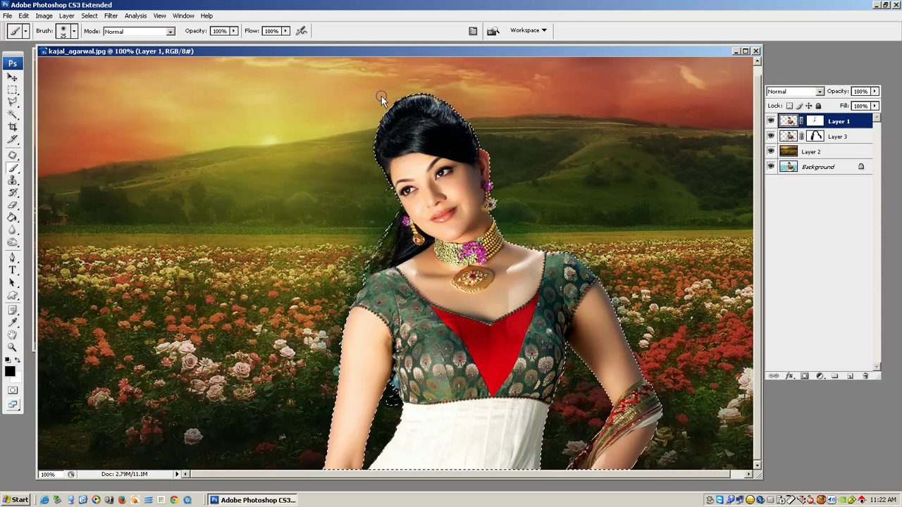
{"action": "left_click", "coordinate": [24, 15]}
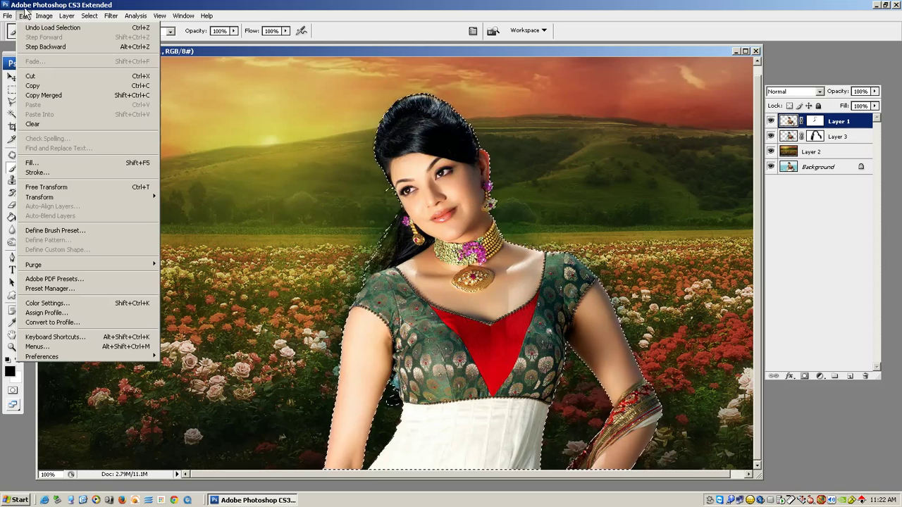
{"action": "key", "text": "Escape"}
{"action": "key", "text": "ctrl+alt+d"}
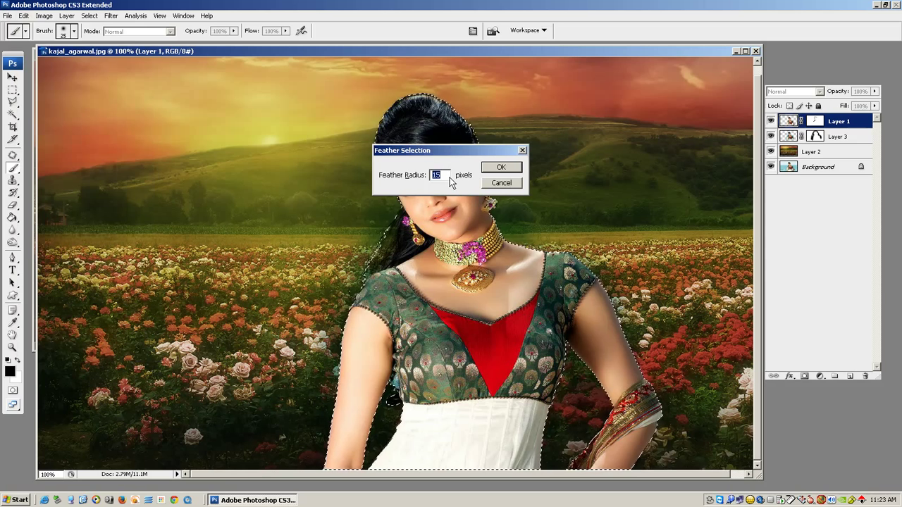
{"action": "type", "text": "2"}
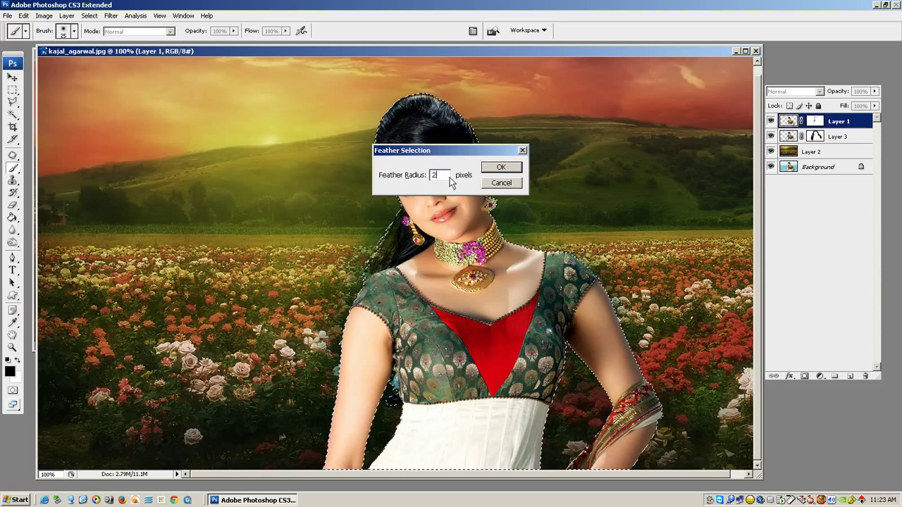
{"action": "left_click", "coordinate": [504, 170]}
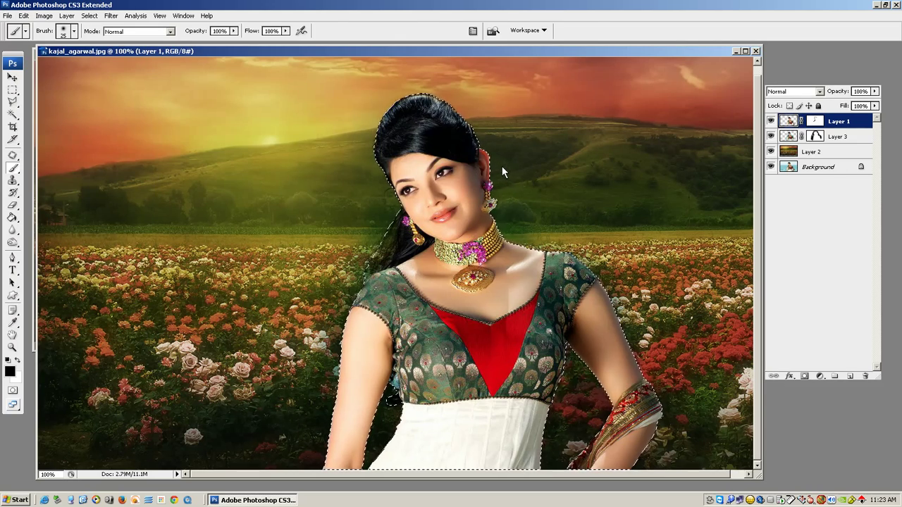
{"action": "key", "text": "ctrl+shift+i"}
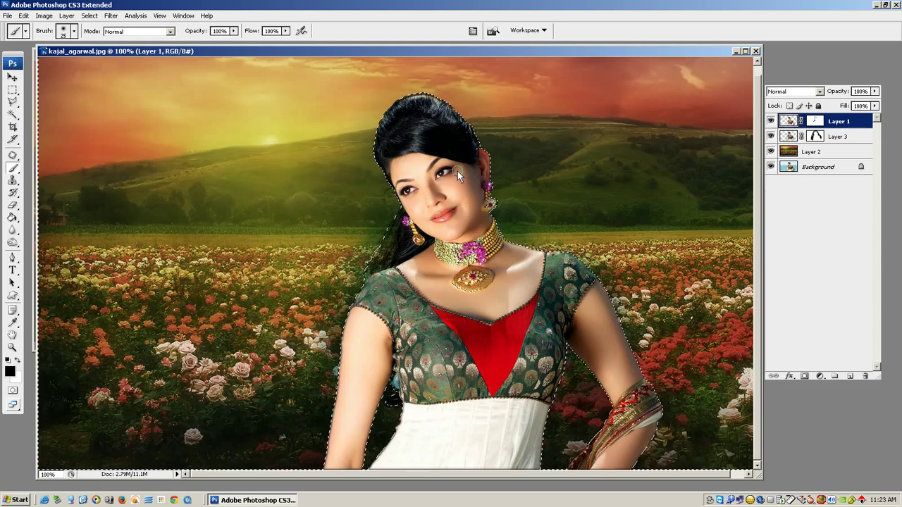
Deselect, zoom in to check the blouse edge on the torso, then zoom back out
{"action": "key", "text": "ctrl+d"}
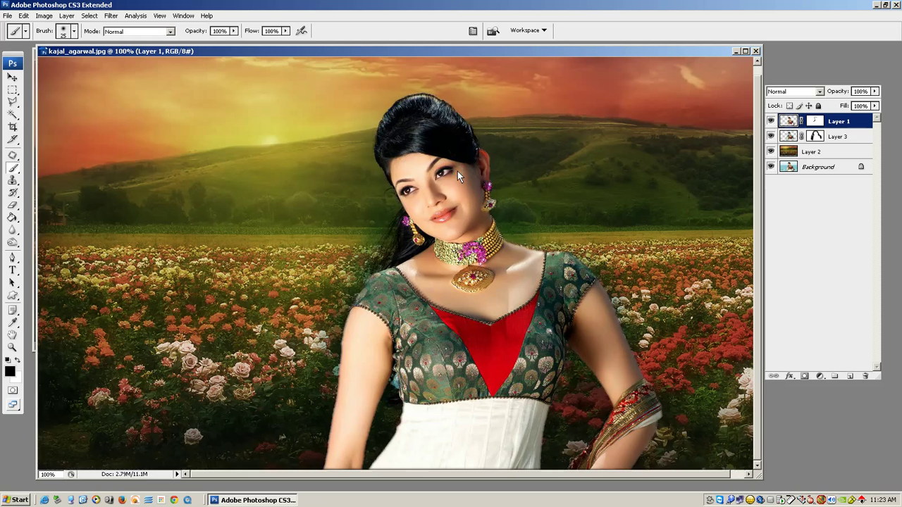
{"action": "left_click_drag", "start_coordinate": [498, 443], "coordinate": [498, 443]}
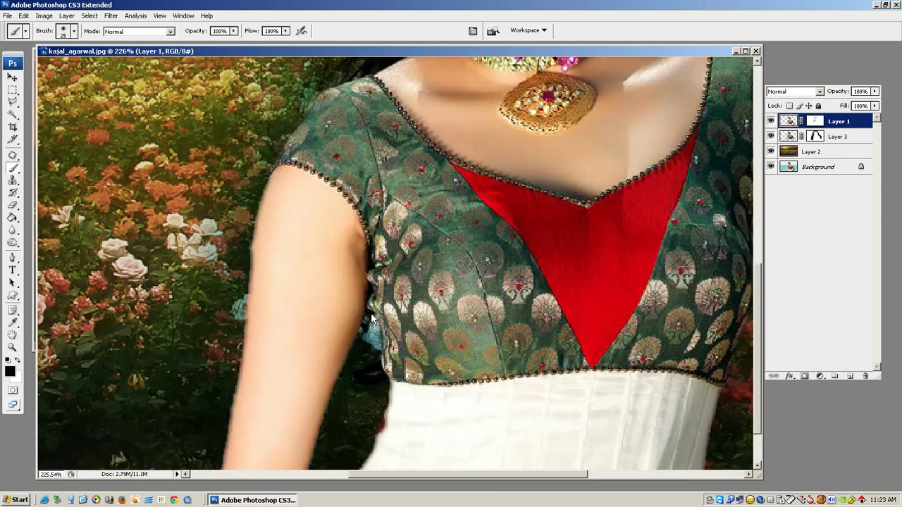
{"action": "key", "text": "ctrl+minus"}
{"action": "key", "text": "ctrl+minus"}
{"action": "key", "text": "ctrl+minus"}
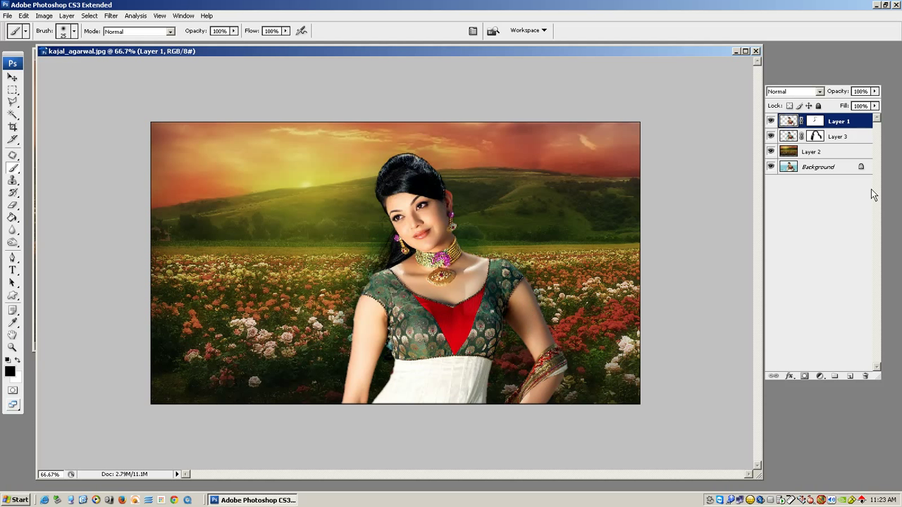
Add a new layer above Layer 2 and set the foreground colour to blue 5e80b9
{"action": "left_click", "coordinate": [817, 151]}
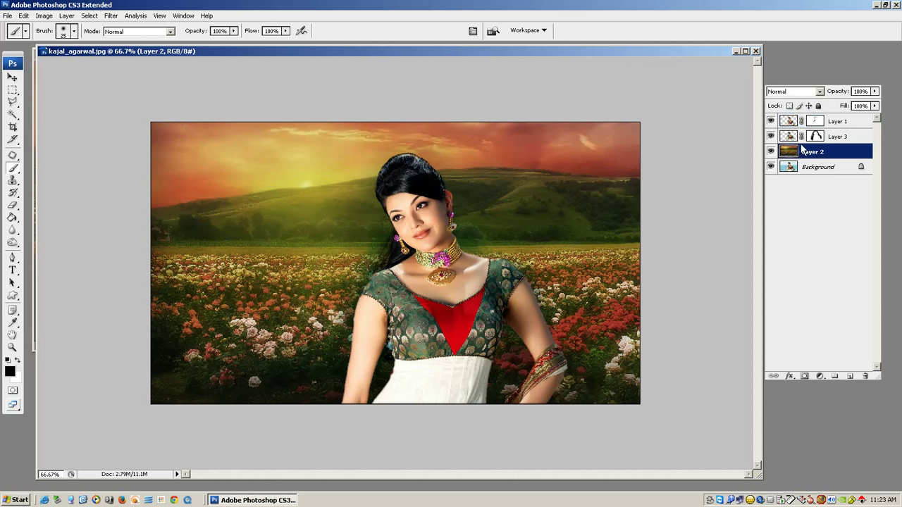
{"action": "left_click", "coordinate": [850, 377]}
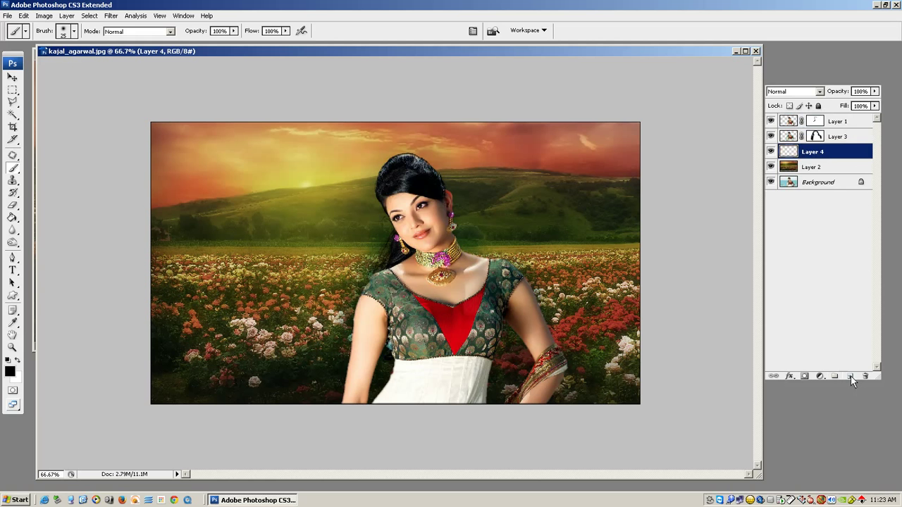
{"action": "left_click", "coordinate": [9, 371]}
{"action": "left_click", "coordinate": [657, 278]}
{"action": "left_click_drag", "start_coordinate": [620, 279], "coordinate": [573, 260]}
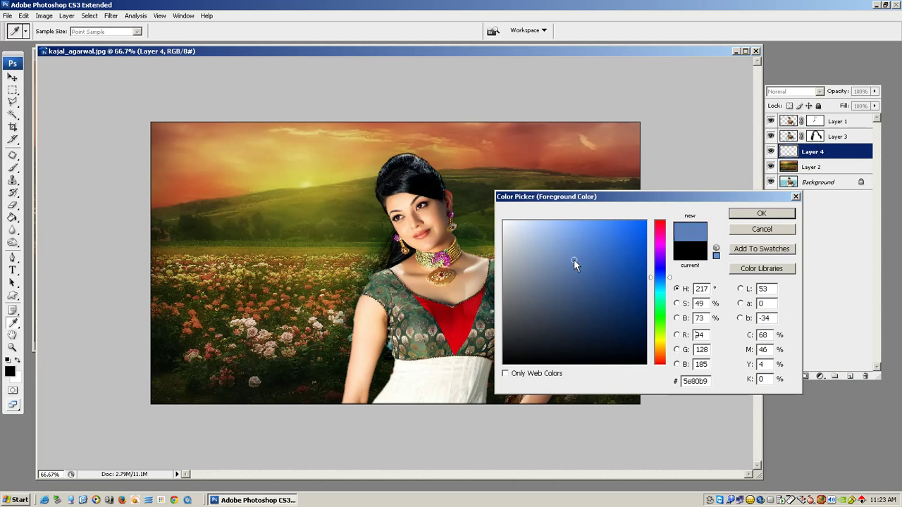
{"action": "left_click", "coordinate": [788, 215]}
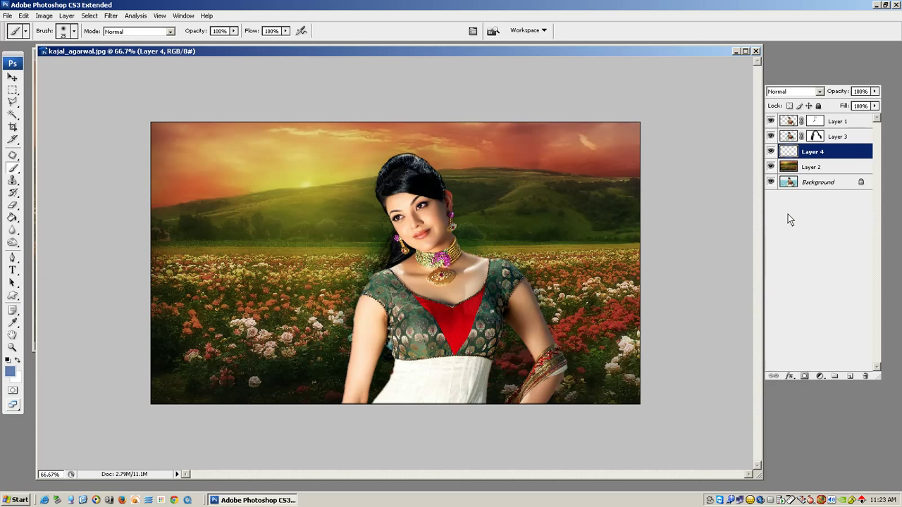
Fill Layer 4 with the blue using the Paint Bucket, then target Layer 3's mask
{"action": "left_click", "coordinate": [12, 219]}
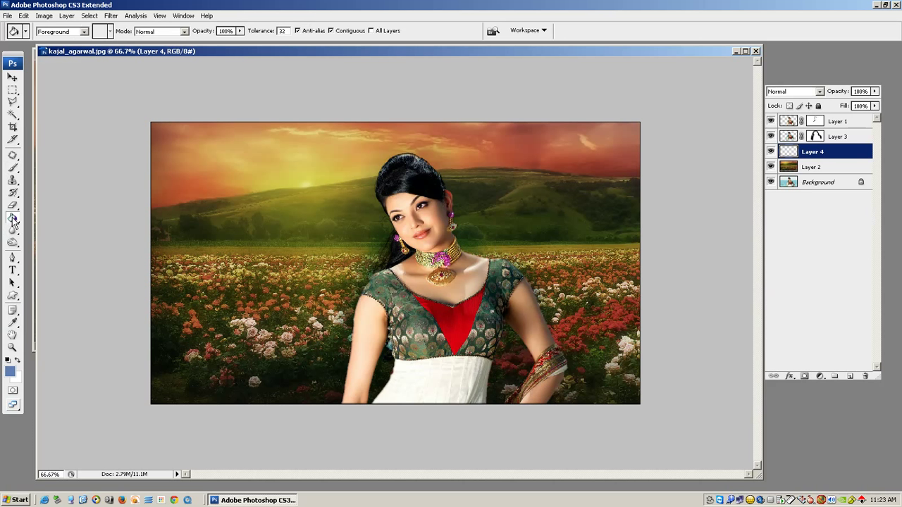
{"action": "left_click", "coordinate": [336, 234]}
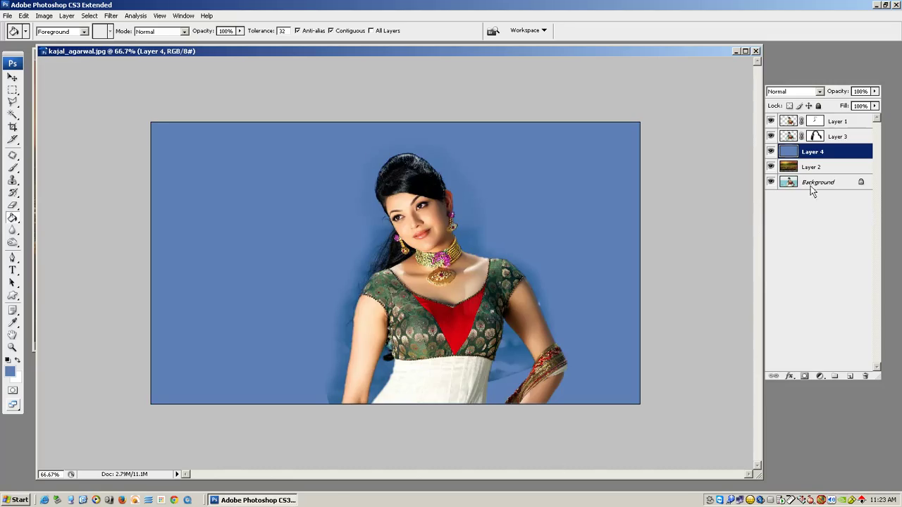
{"action": "left_click", "coordinate": [815, 137]}
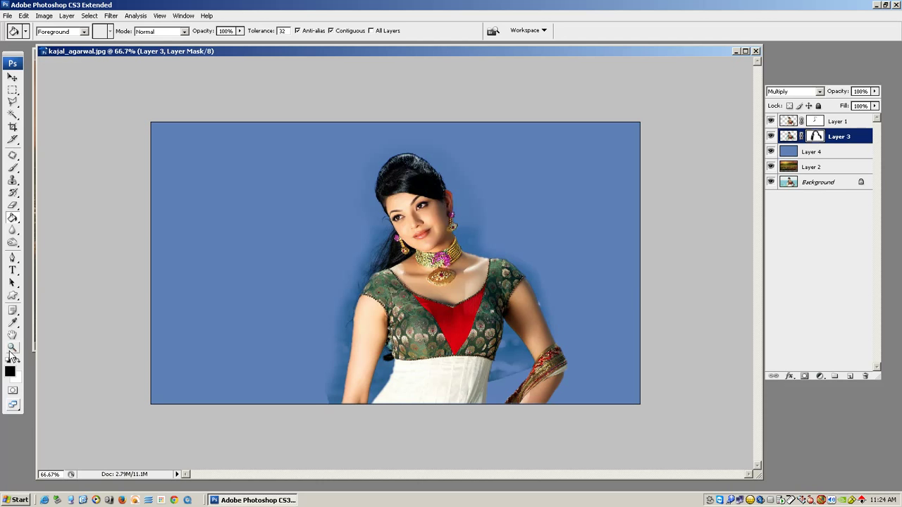
Brush the haze off Layer 3's mask edges at sizes 100 and 175, hide Layer 4, select Layer 2
{"action": "left_click", "coordinate": [13, 167]}
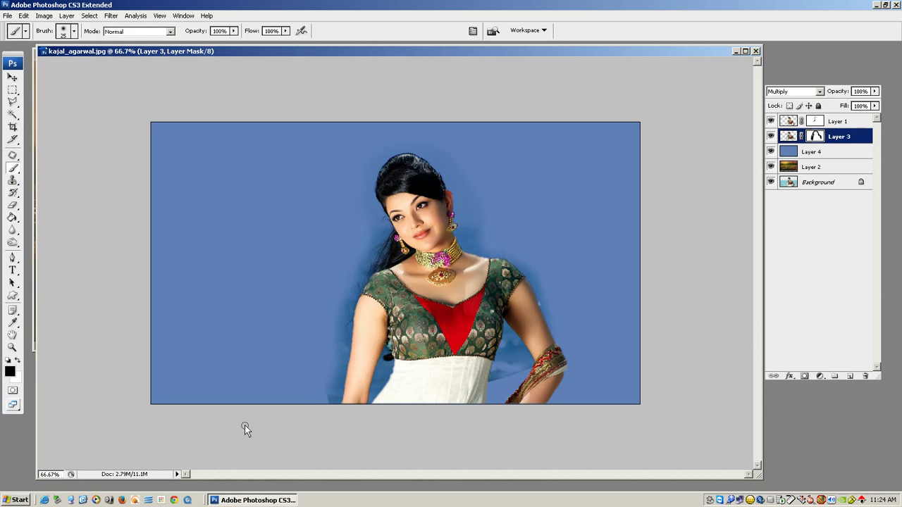
{"action": "key", "text": "bracketright"}
{"action": "key", "text": "bracketright"}
{"action": "key", "text": "bracketright"}
{"action": "key", "text": "bracketright"}
{"action": "key", "text": "bracketright"}
{"action": "key", "text": "bracketright"}
{"action": "key", "text": "bracketright"}
{"action": "key", "text": "bracketright"}
{"action": "mouse_move", "coordinate": [328, 366]}
{"action": "left_mouse_down"}
{"action": "mouse_move", "coordinate": [330, 429]}
{"action": "mouse_move", "coordinate": [388, 378]}
{"action": "mouse_move", "coordinate": [352, 409]}
{"action": "left_mouse_up"}
{"action": "key", "text": "bracketright"}
{"action": "key", "text": "bracketright"}
{"action": "key", "text": "bracketright"}
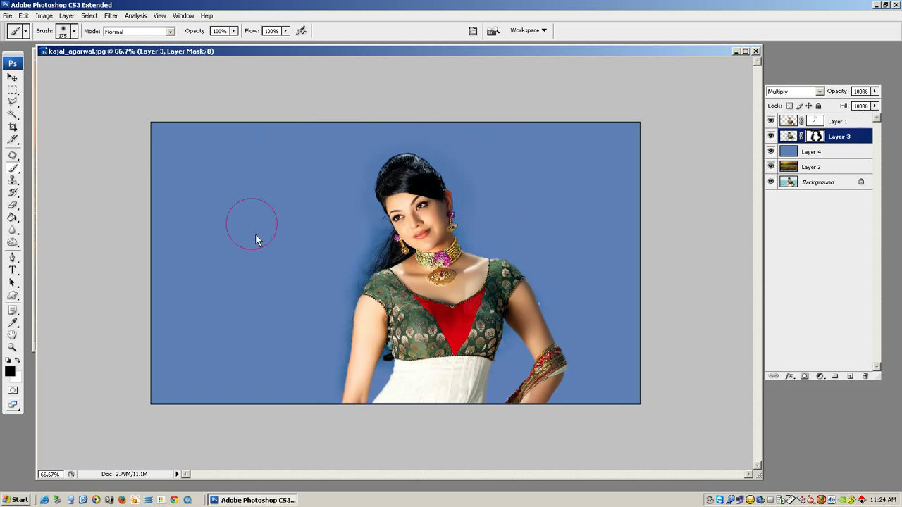
{"action": "mouse_move", "coordinate": [334, 376]}
{"action": "left_mouse_down"}
{"action": "mouse_move", "coordinate": [358, 409]}
{"action": "mouse_move", "coordinate": [587, 409]}
{"action": "left_mouse_up"}
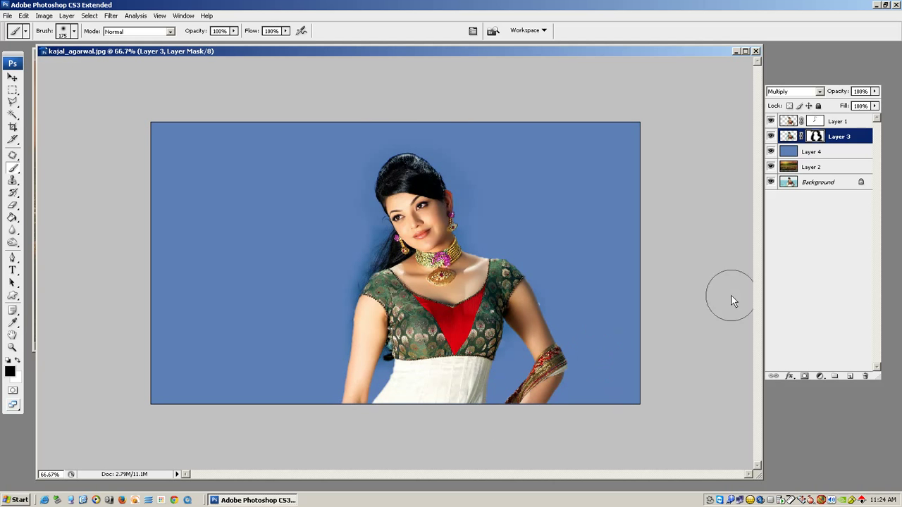
{"action": "left_click", "coordinate": [770, 152]}
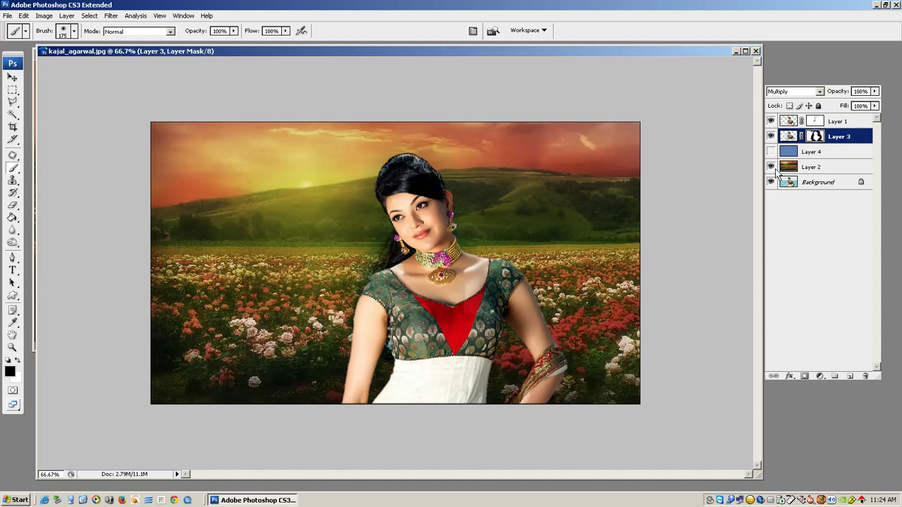
{"action": "left_click", "coordinate": [819, 171]}
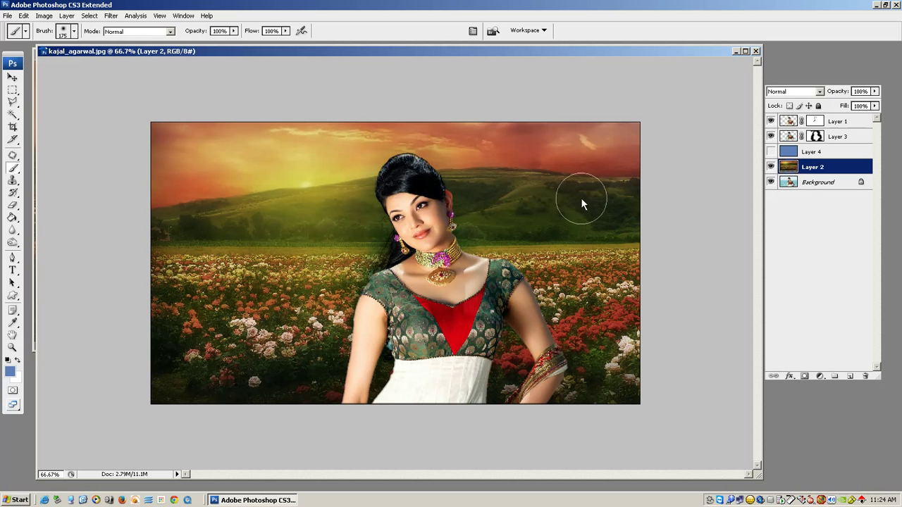
Save a copy of the composite as a maximum-quality (12) JPEG
{"action": "left_click", "coordinate": [7, 15]}
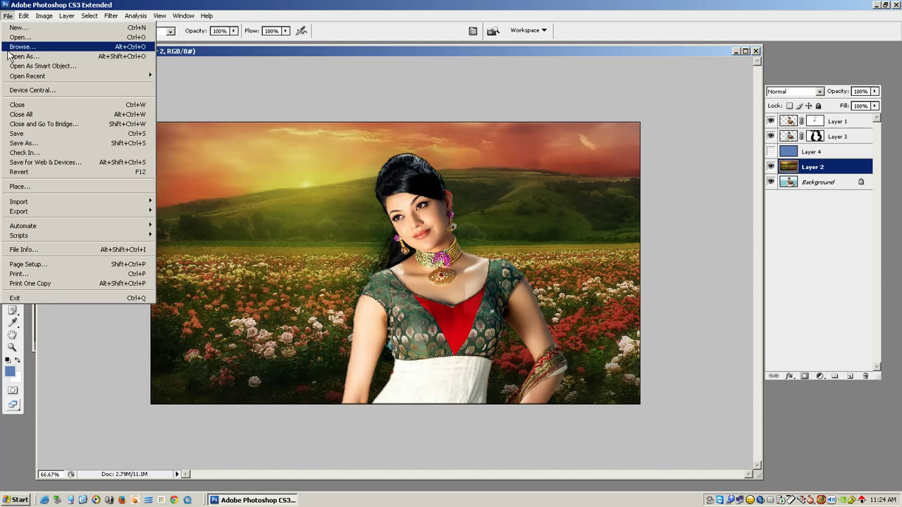
{"action": "left_click", "coordinate": [35, 144]}
{"action": "left_click", "coordinate": [359, 296]}
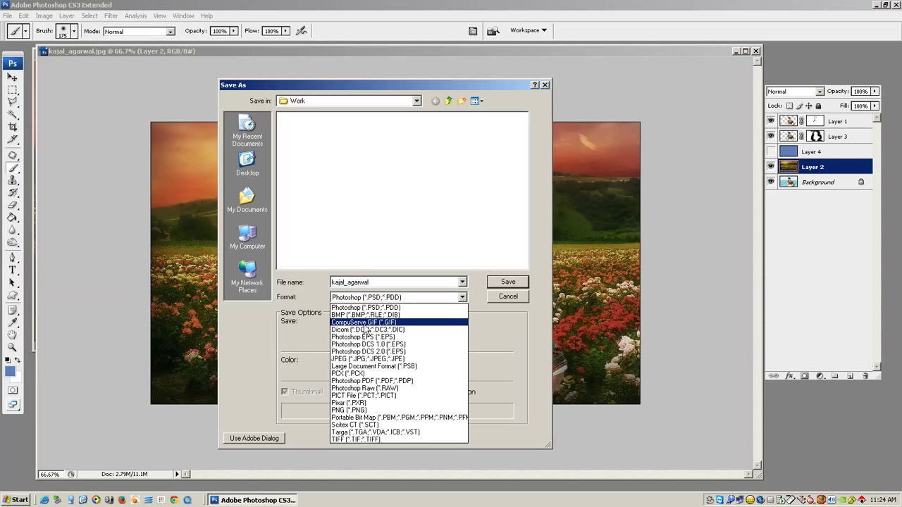
{"action": "left_click", "coordinate": [368, 359]}
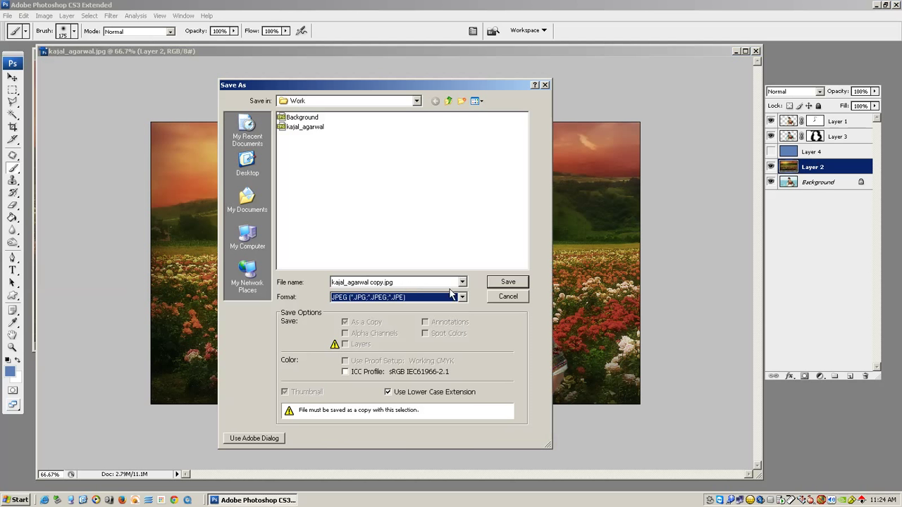
{"action": "left_click", "coordinate": [506, 286]}
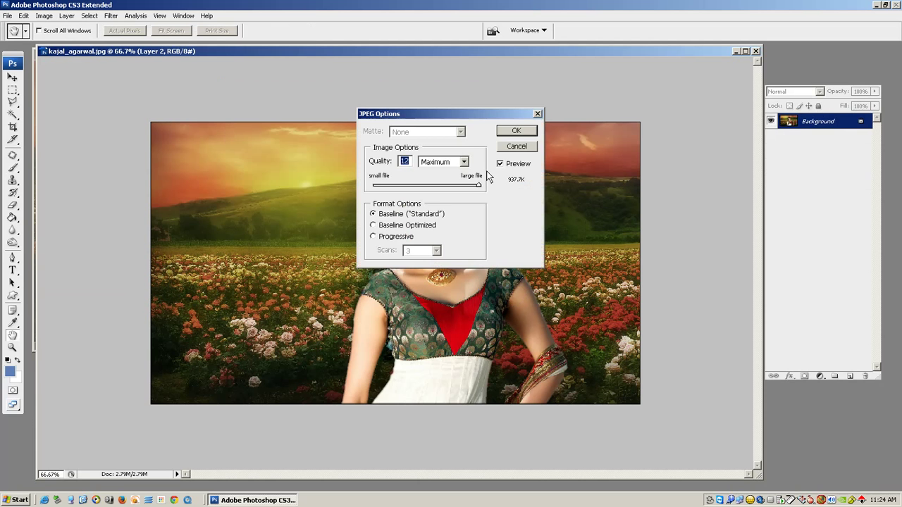
{"action": "left_click", "coordinate": [512, 133]}
Close the composite, saving the layered version as a PSD with Maximize Compatibility
{"action": "left_click", "coordinate": [756, 51]}
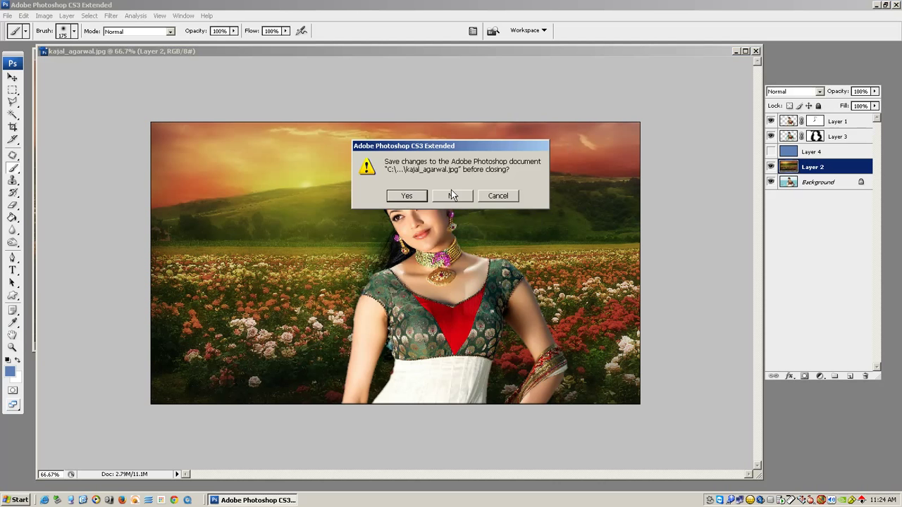
{"action": "left_click", "coordinate": [408, 197]}
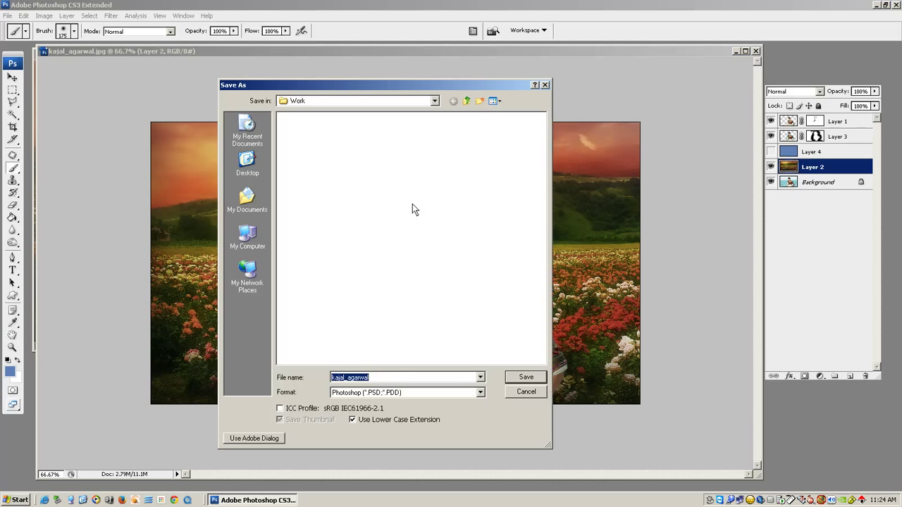
{"action": "left_click", "coordinate": [533, 379]}
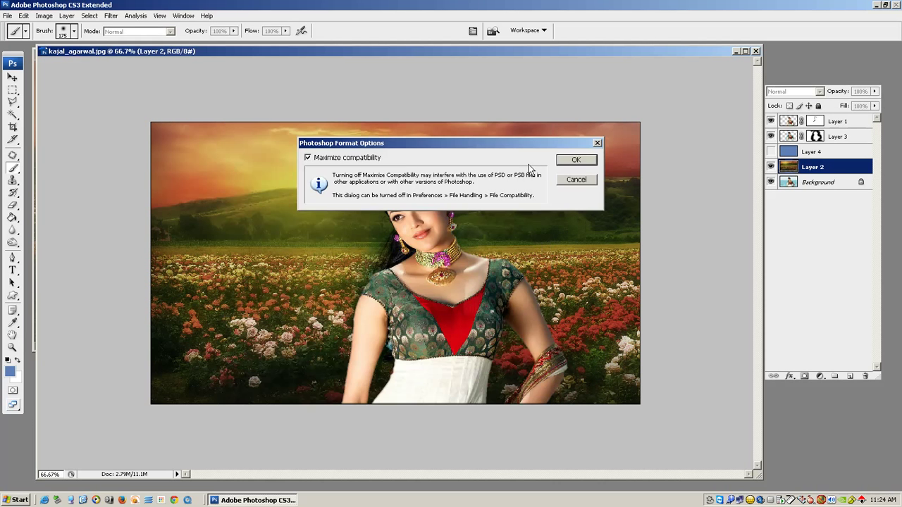
{"action": "left_click", "coordinate": [569, 162]}
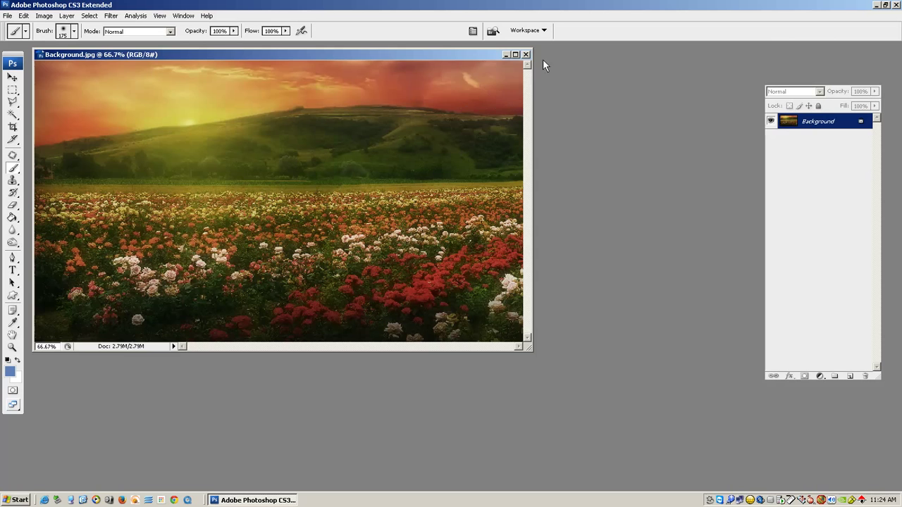
Close Background.jpg and open both kajal_agarwal and kajal_agarwal copy
{"action": "left_click", "coordinate": [526, 55]}
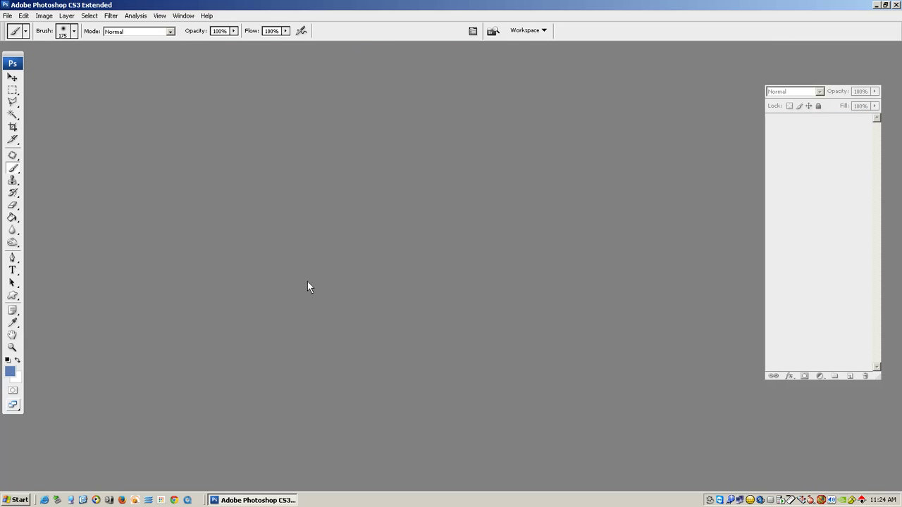
{"action": "key", "text": "ctrl+o"}
{"action": "left_click", "coordinate": [292, 115]}
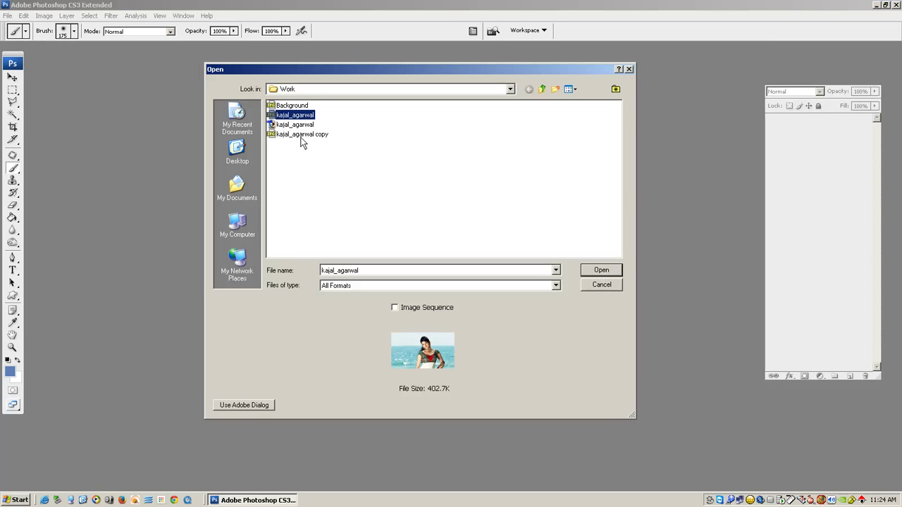
{"action": "left_click", "coordinate": [300, 136], "text": "ctrl"}
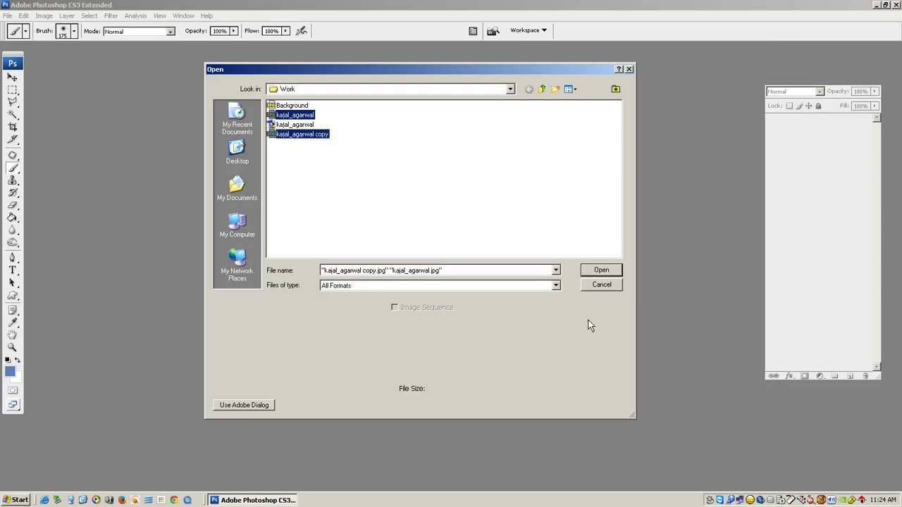
{"action": "left_click", "coordinate": [611, 272]}
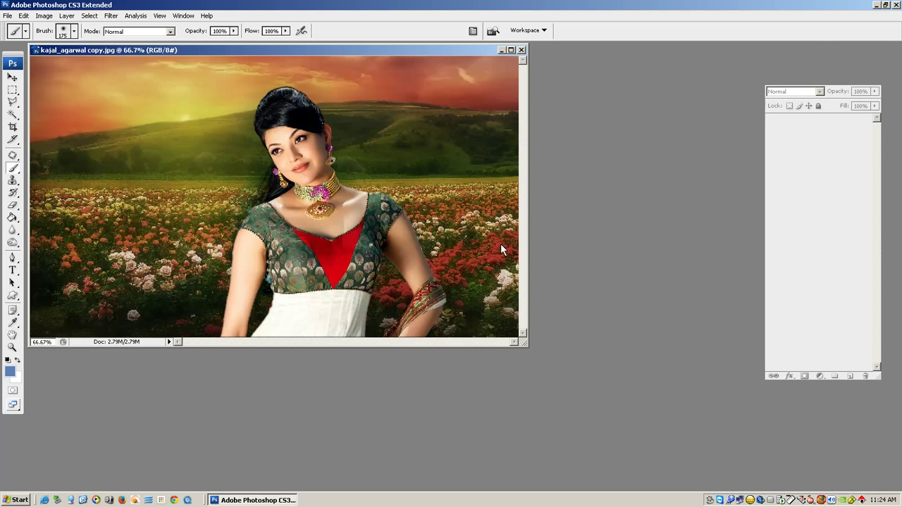
Arrange the original and JPEG copy windows side by side, hiding the Layers panel
{"action": "key", "text": "v"}
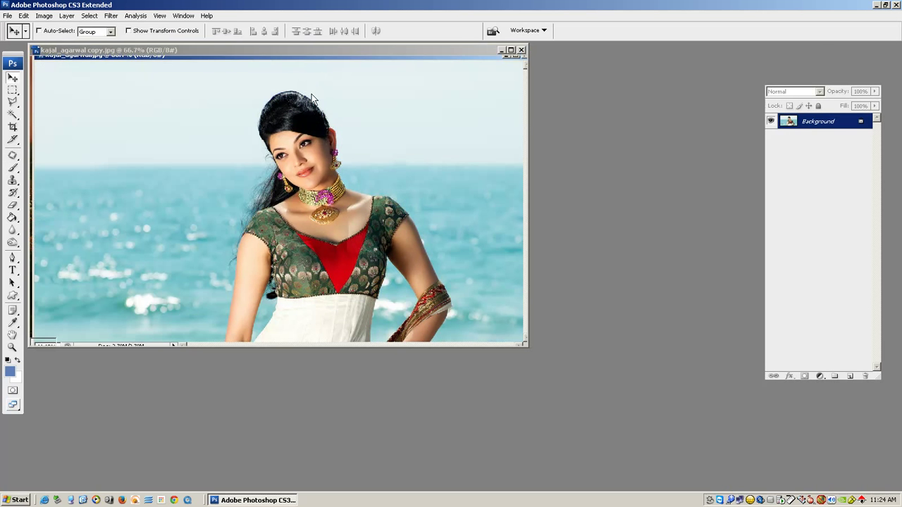
{"action": "left_click_drag", "start_coordinate": [299, 54], "coordinate": [323, 143]}
{"action": "left_click", "coordinate": [304, 49]}
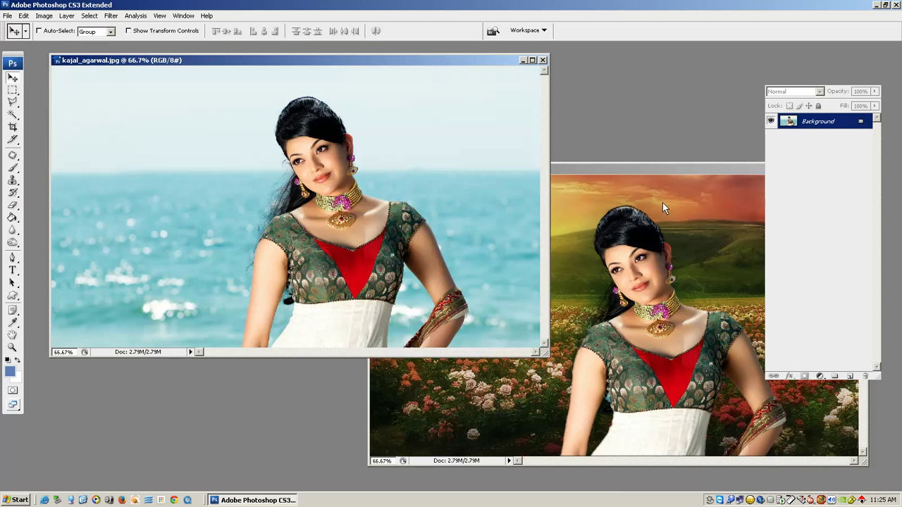
{"action": "left_click", "coordinate": [663, 201]}
{"action": "key", "text": "F7"}
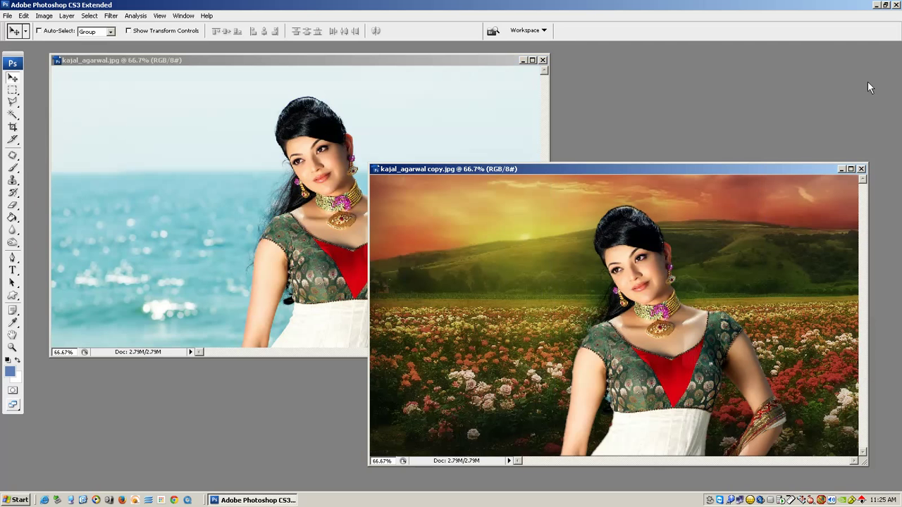
{"action": "left_click_drag", "start_coordinate": [786, 169], "coordinate": [801, 168]}
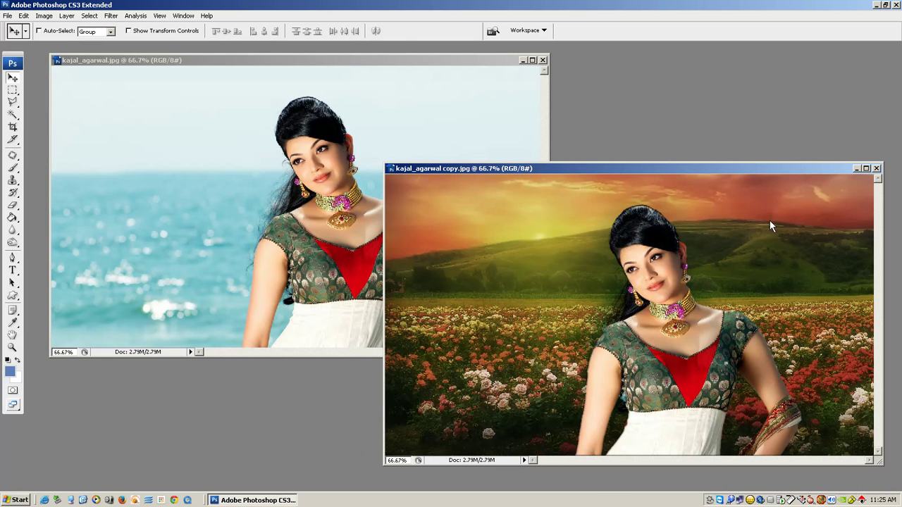